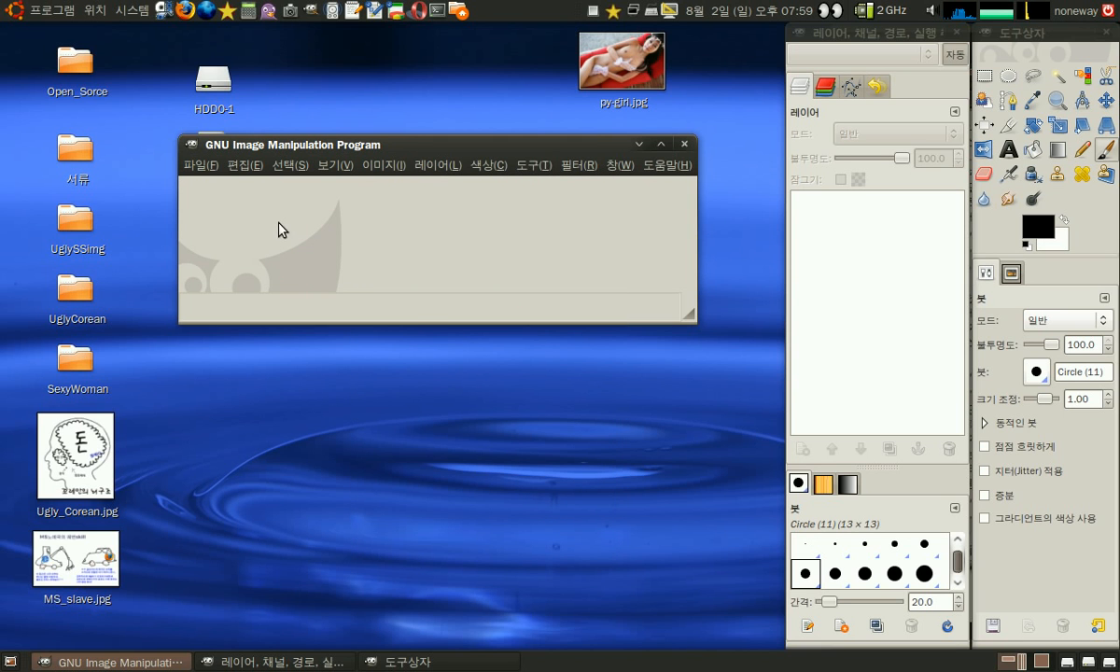
Create a new 640 × 400 pixel RGB image filled with the black foreground colour
click(198, 169)
click(200, 187)
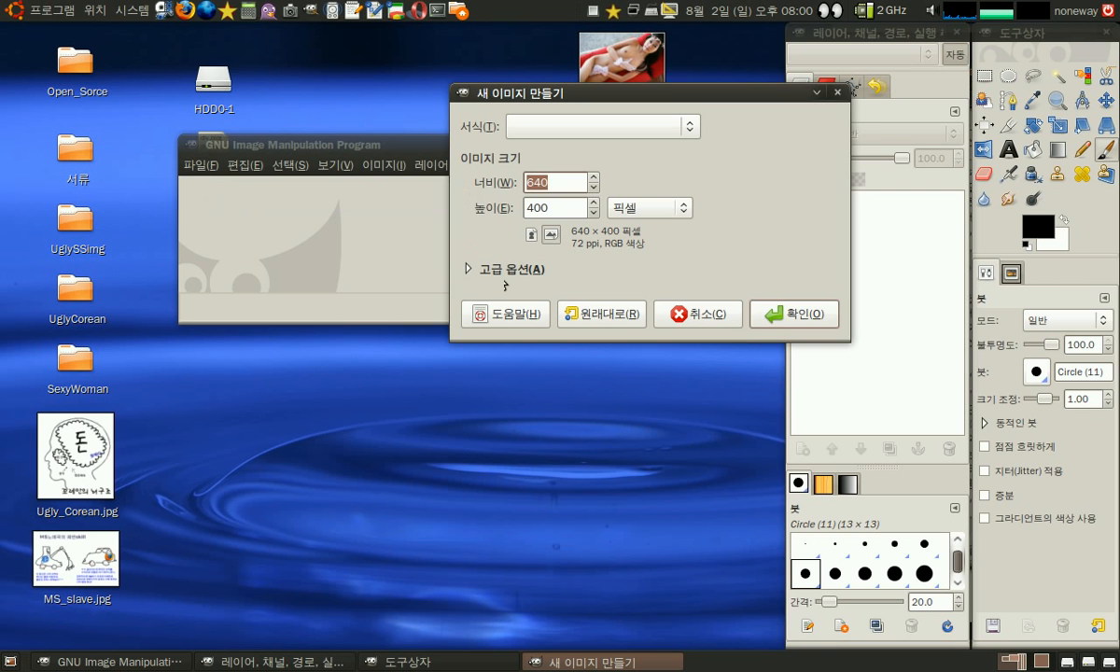
click(499, 272)
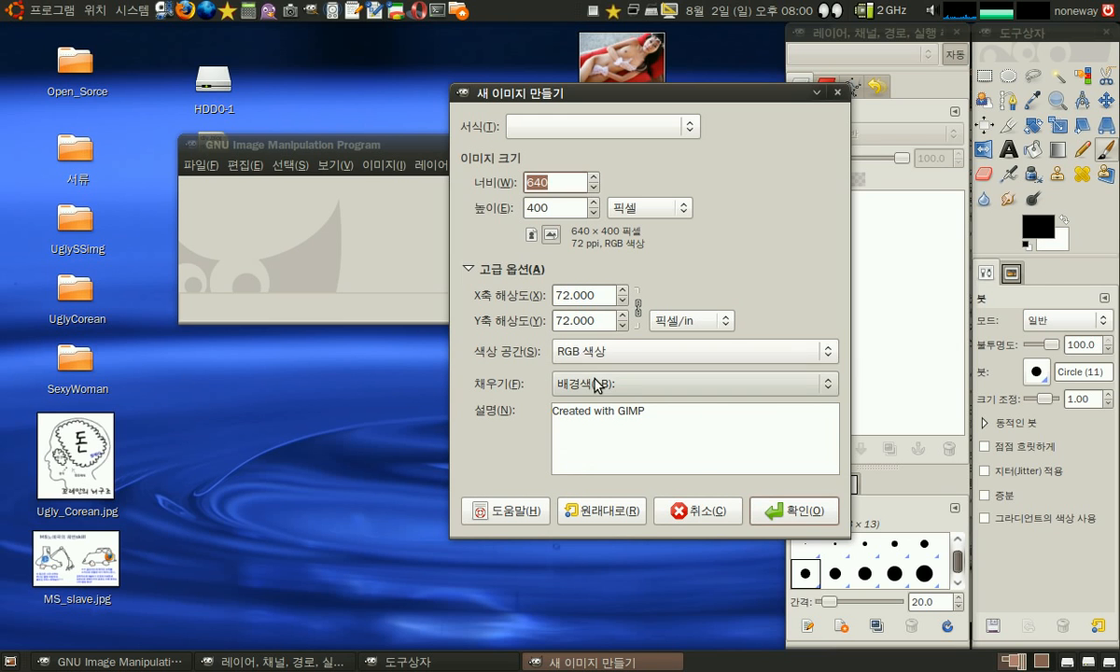
click(634, 383)
click(617, 358)
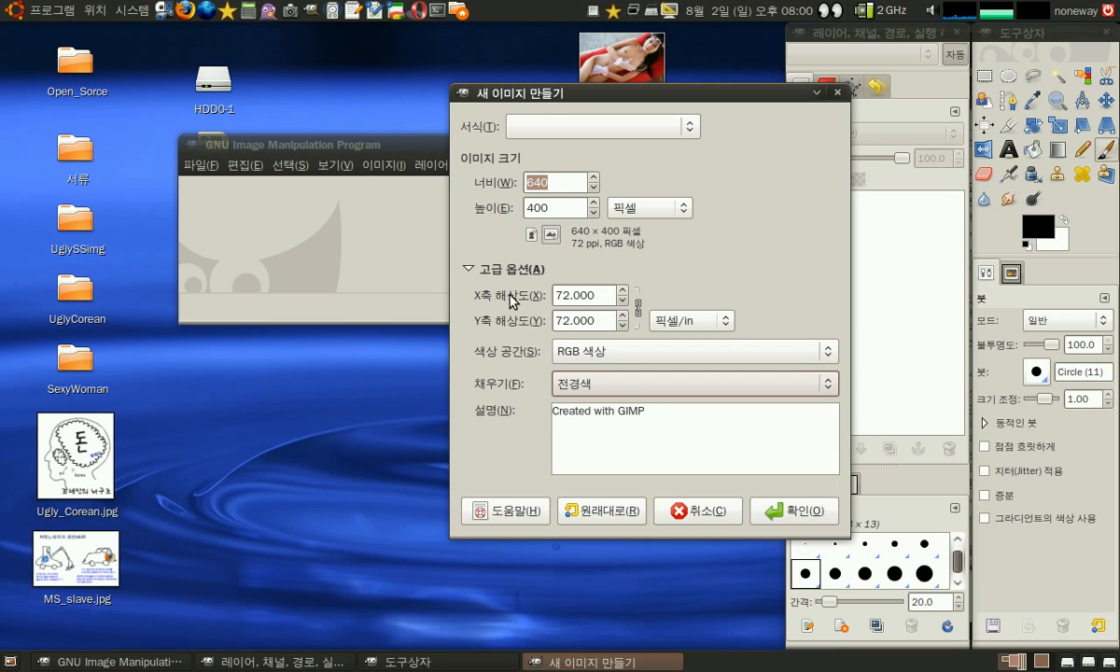
click(508, 270)
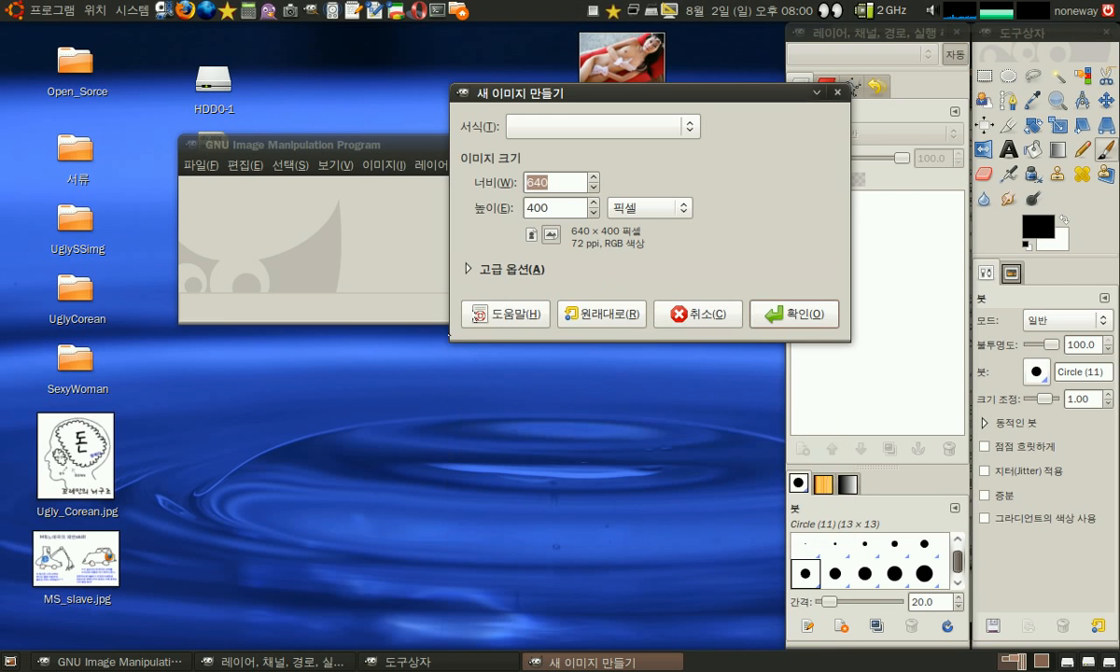
click(499, 275)
click(569, 383)
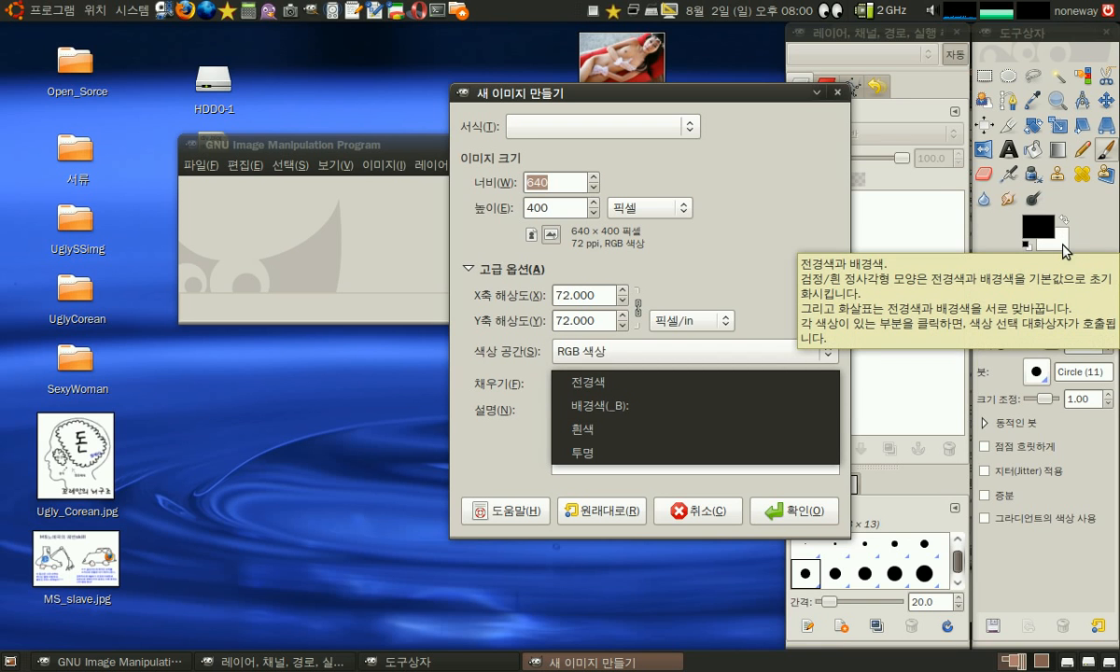
click(600, 387)
click(789, 515)
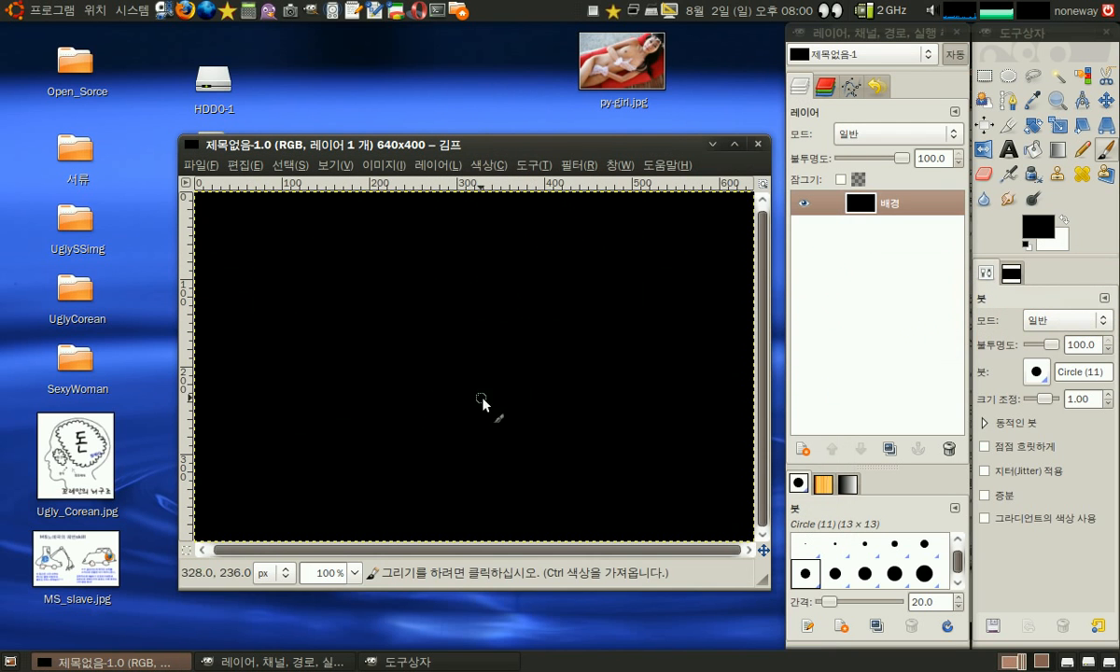
Start a text object near the canvas's lower-left corner and set its text colour to white (ffffff)
click(1007, 148)
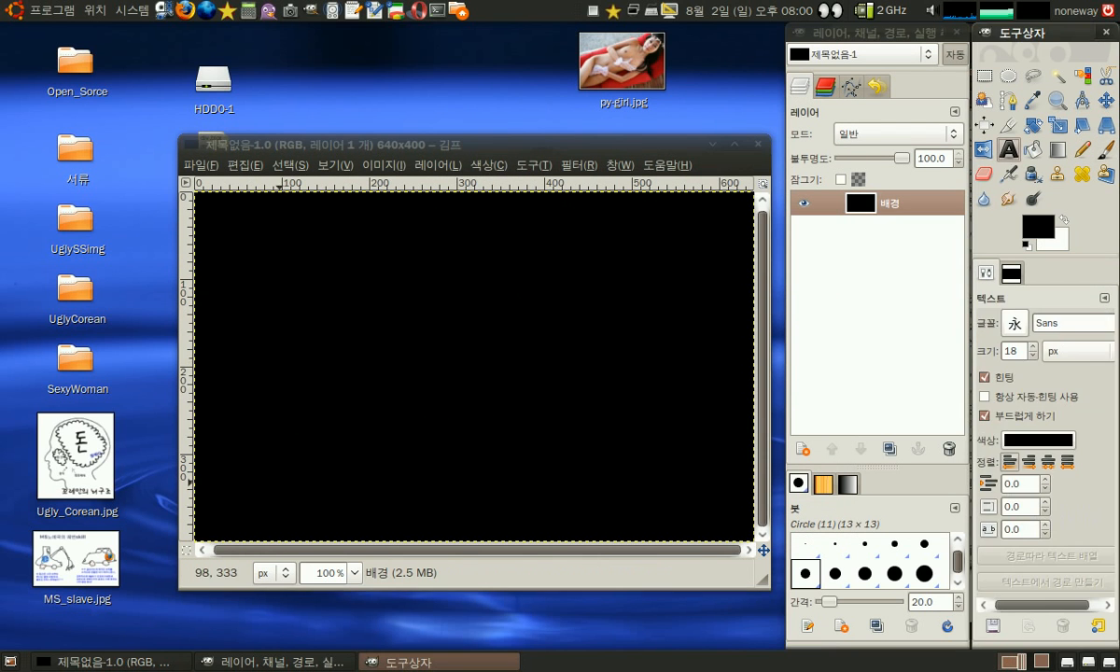
click(254, 478)
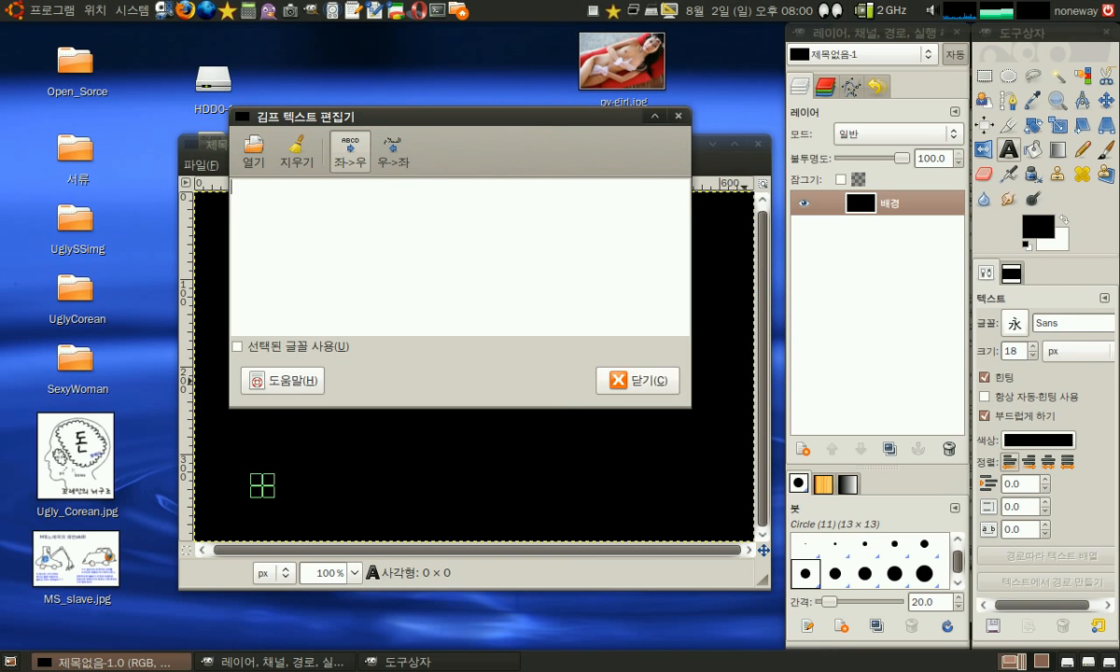
click(1036, 441)
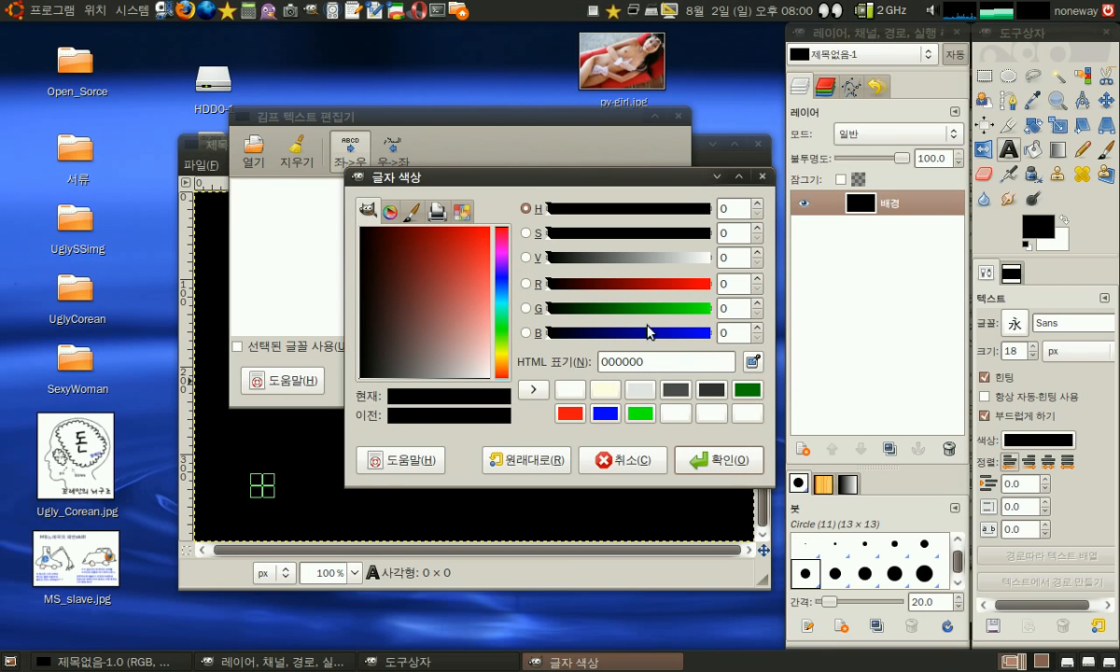
click(571, 389)
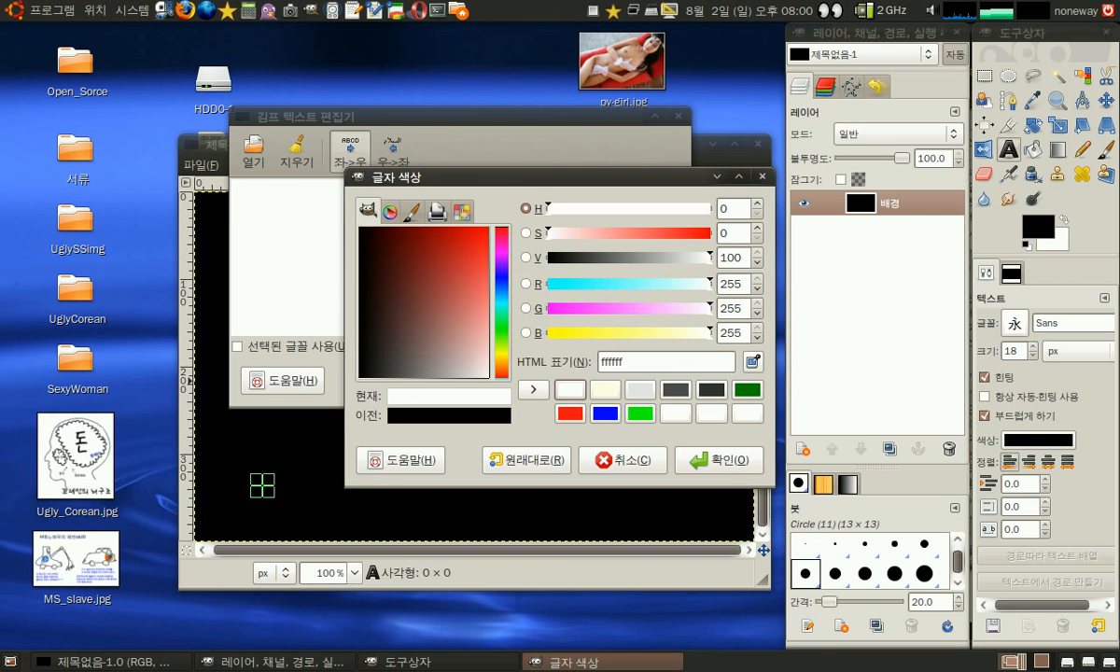
click(462, 211)
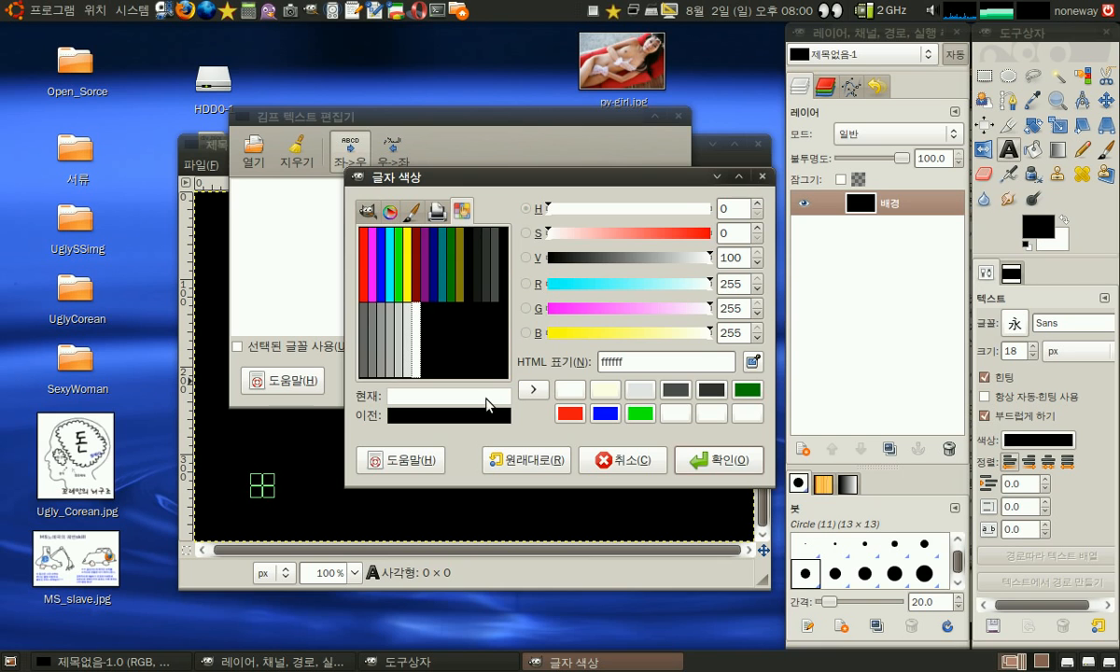
click(702, 457)
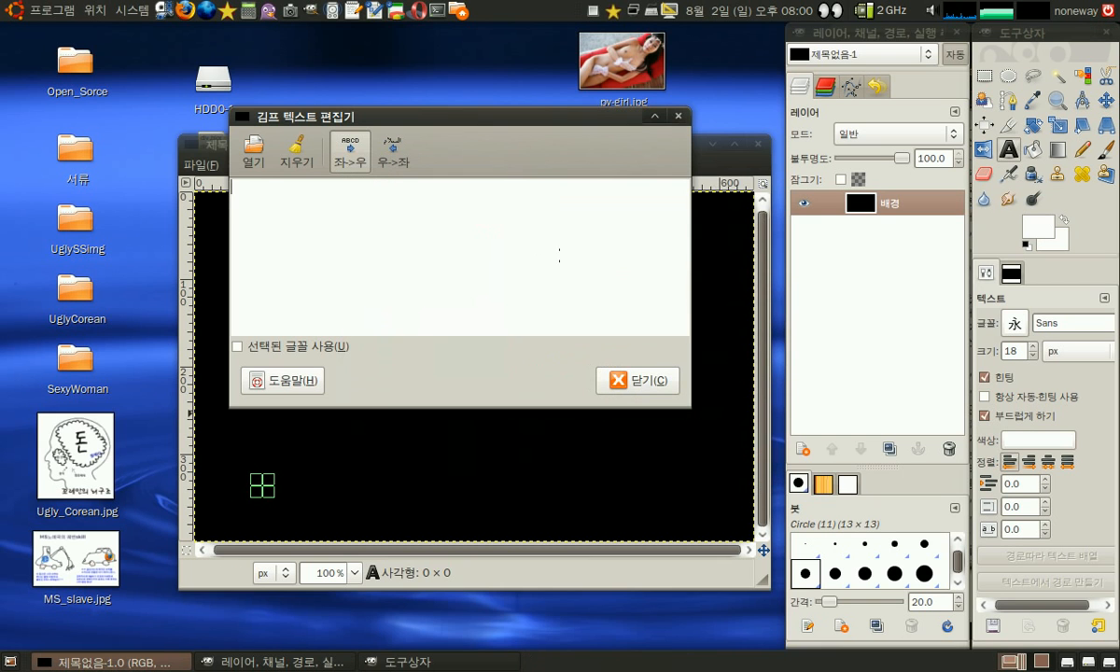
Enter the Korean text "쌍용차" in the text object
text(d)
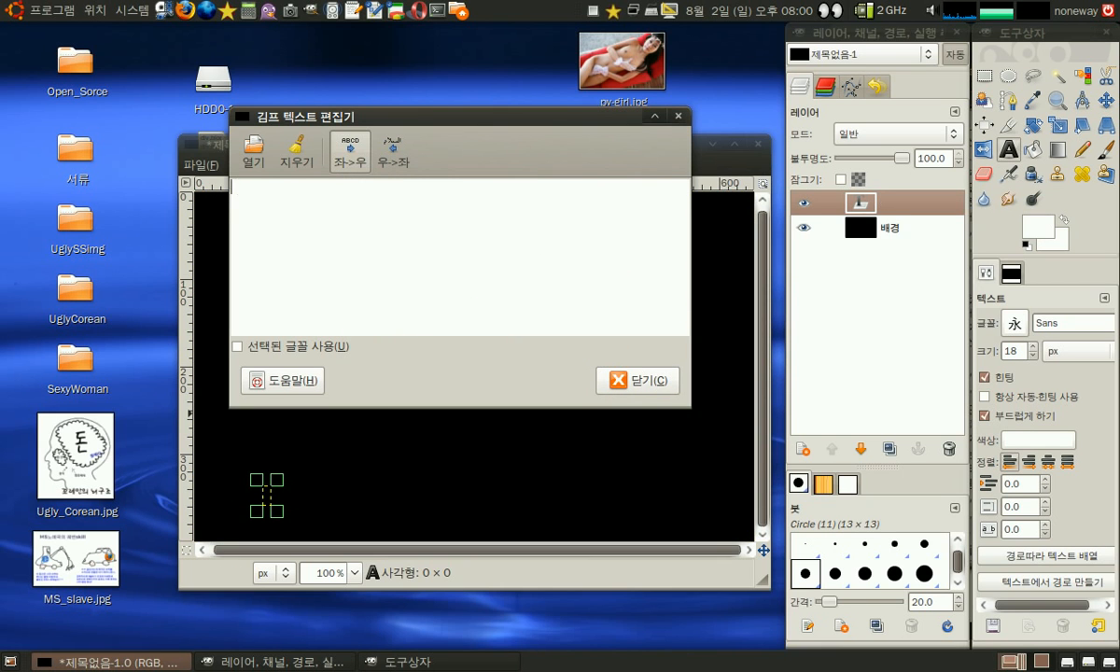
key(ctrl+space)
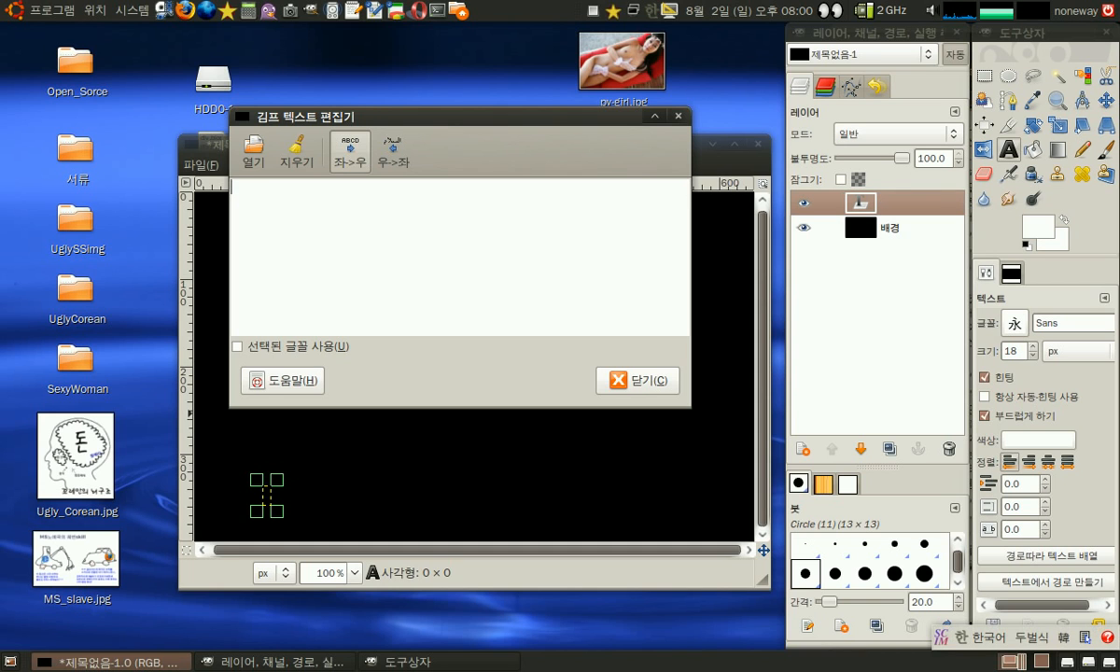
text(요)
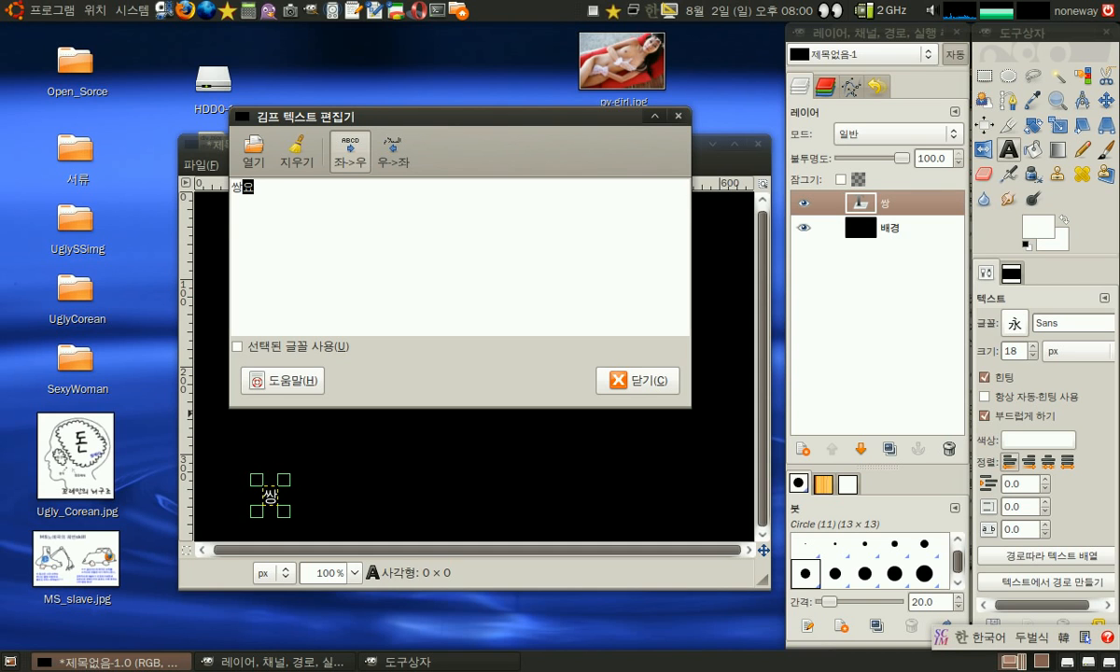
text(자동차)
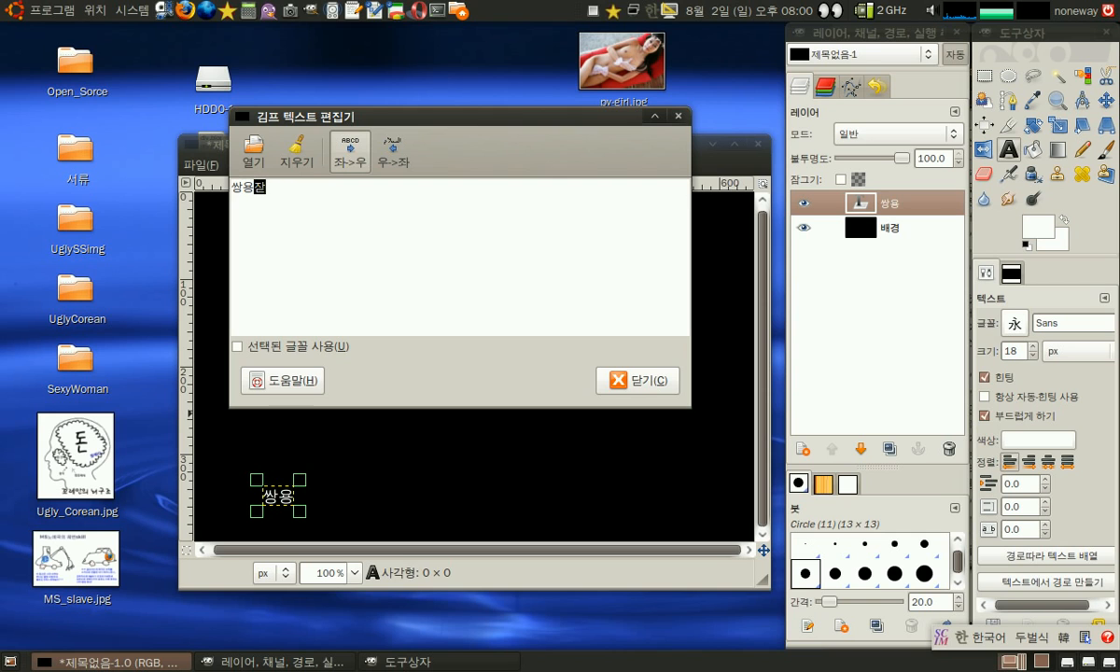
key(ctrl+space)
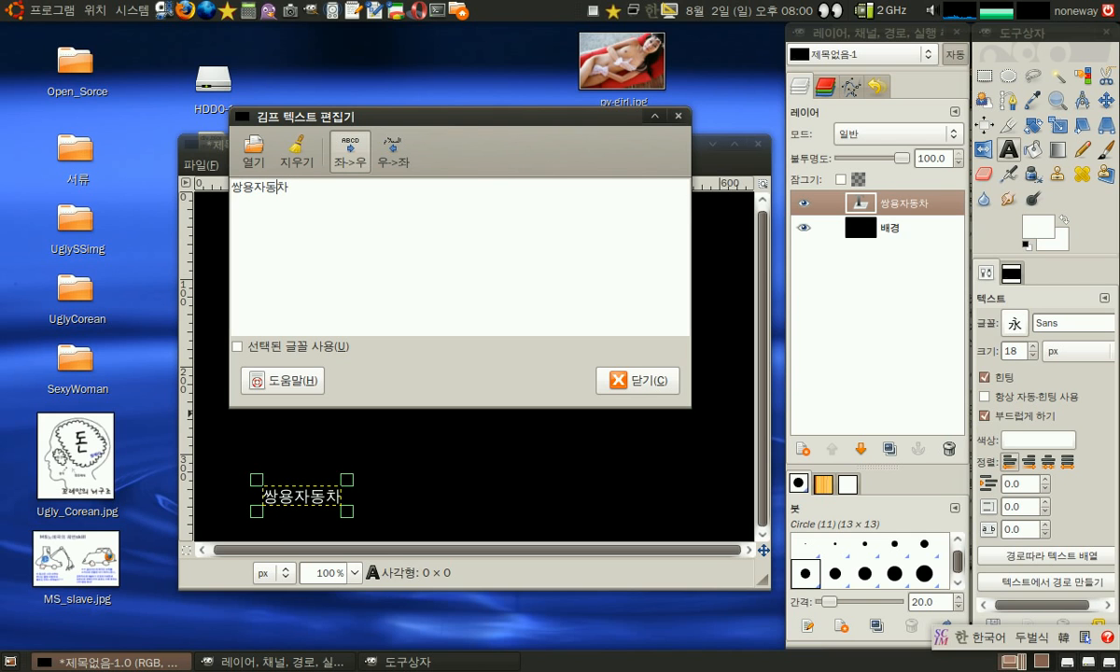
key(BackSpace)
key(BackSpace)
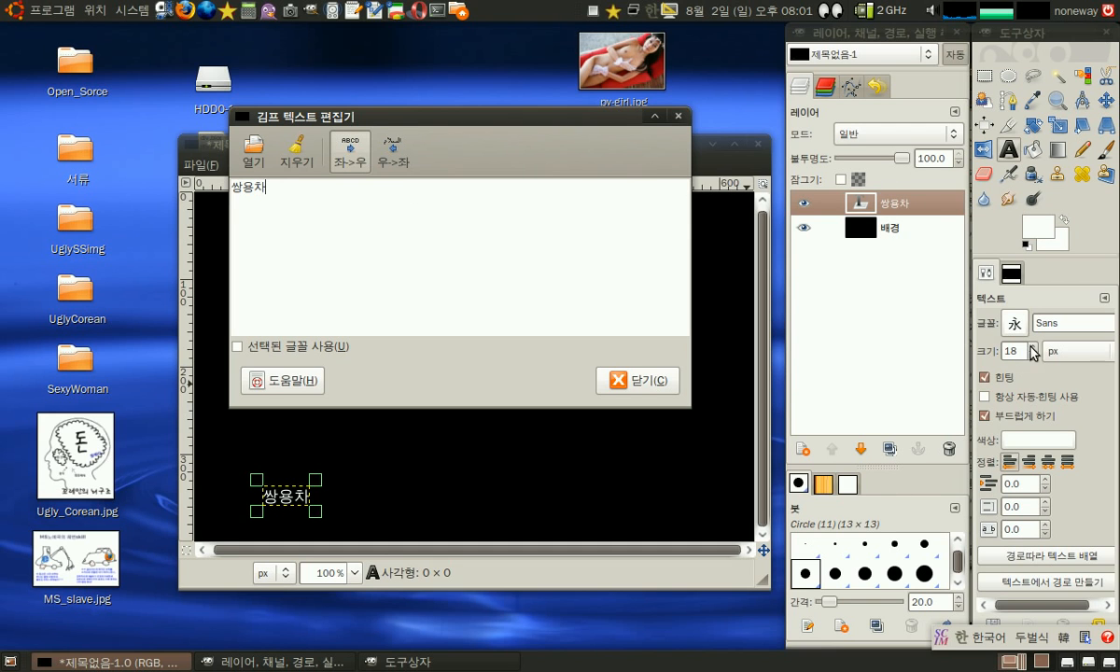
Format the text as Sans Bold at 148 px and move it up so it lies fully inside the canvas
drag(1030, 352, 1036, 351)
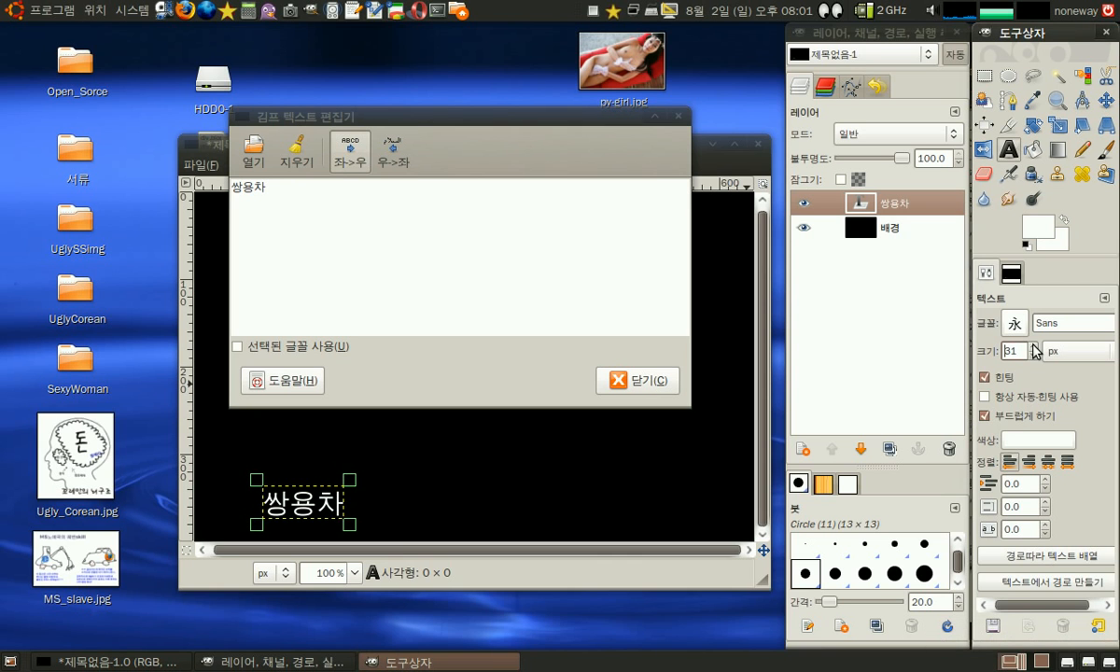
click(1014, 323)
click(966, 375)
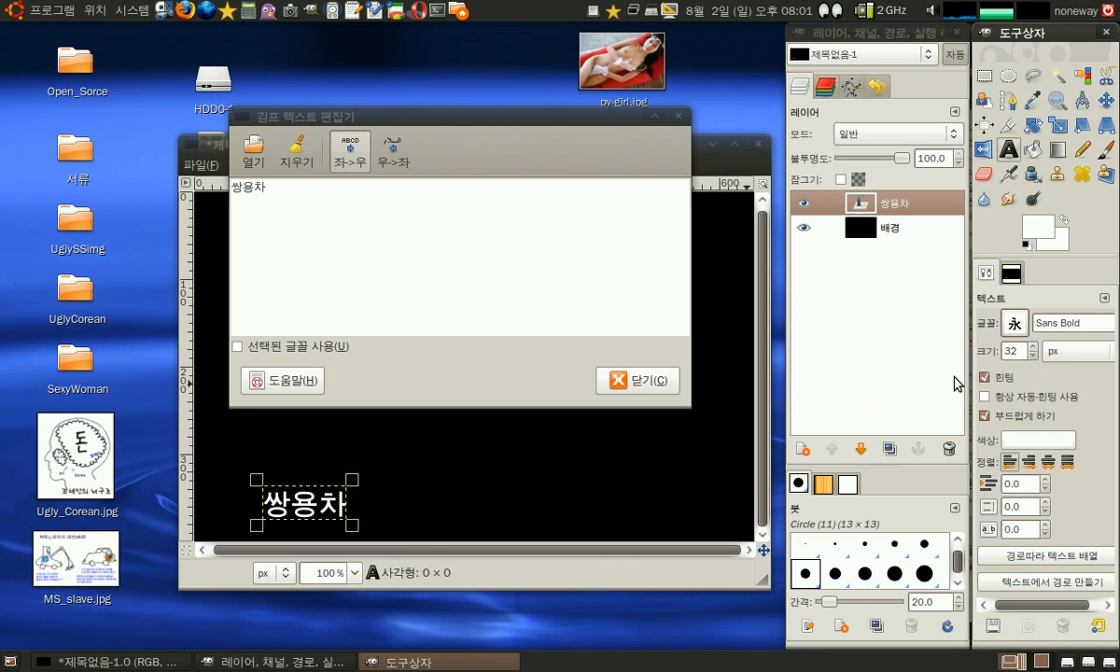
drag(1032, 347, 1034, 352)
click(642, 382)
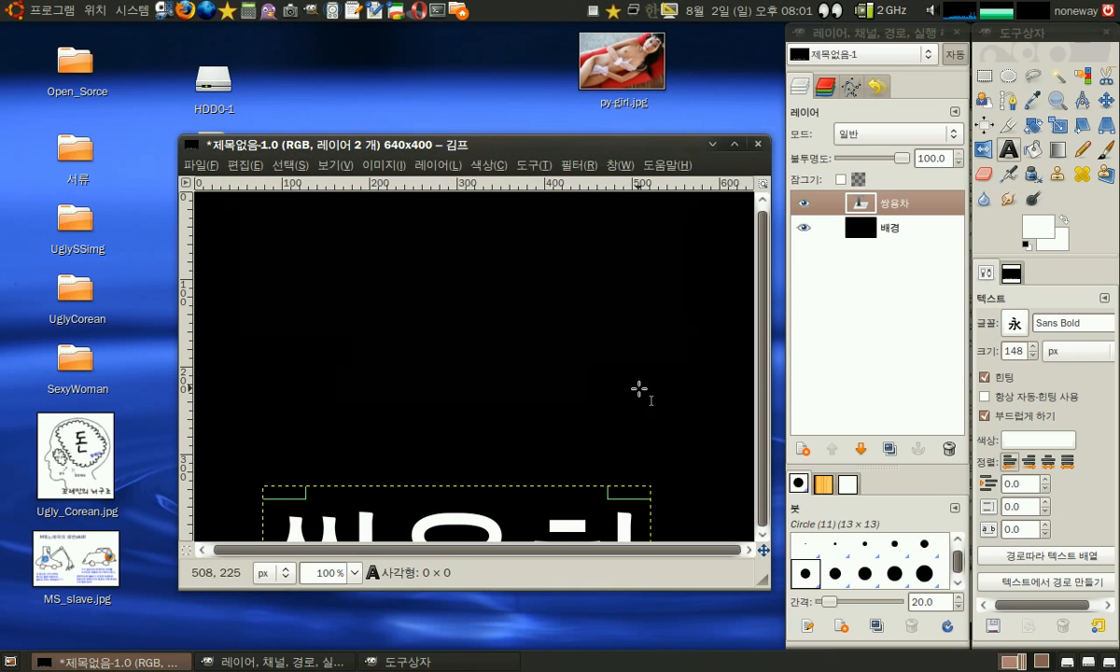
click(1106, 100)
drag(485, 522, 518, 385)
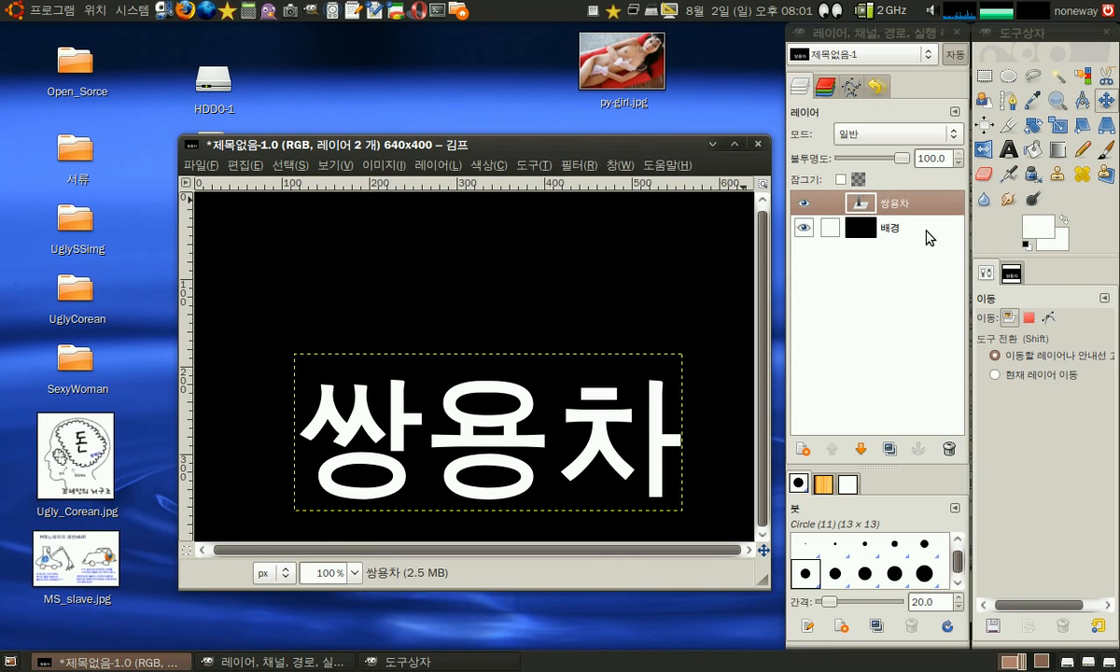
Discard the text information of the "쌍용차" layer and merge it down into the background
click(852, 203)
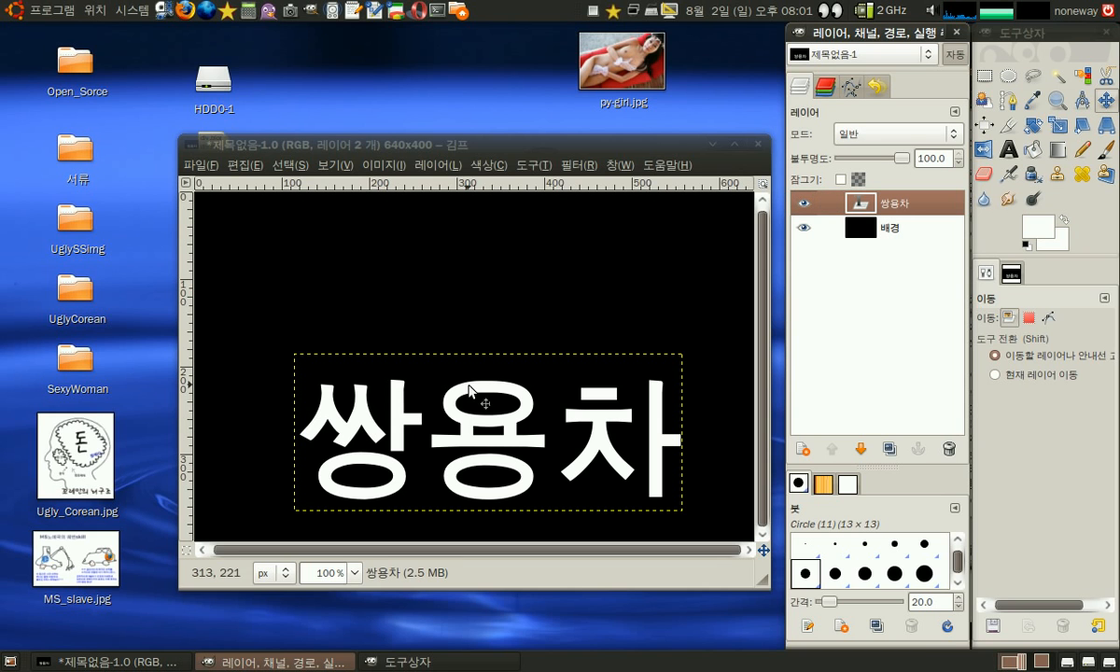
right_click(871, 216)
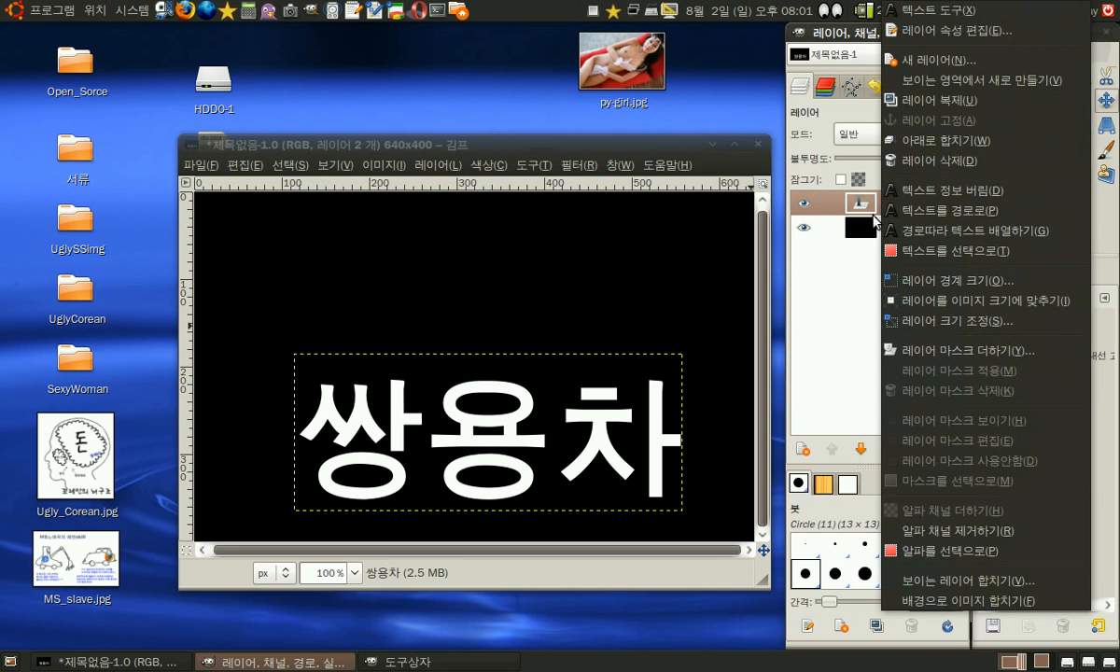
click(960, 191)
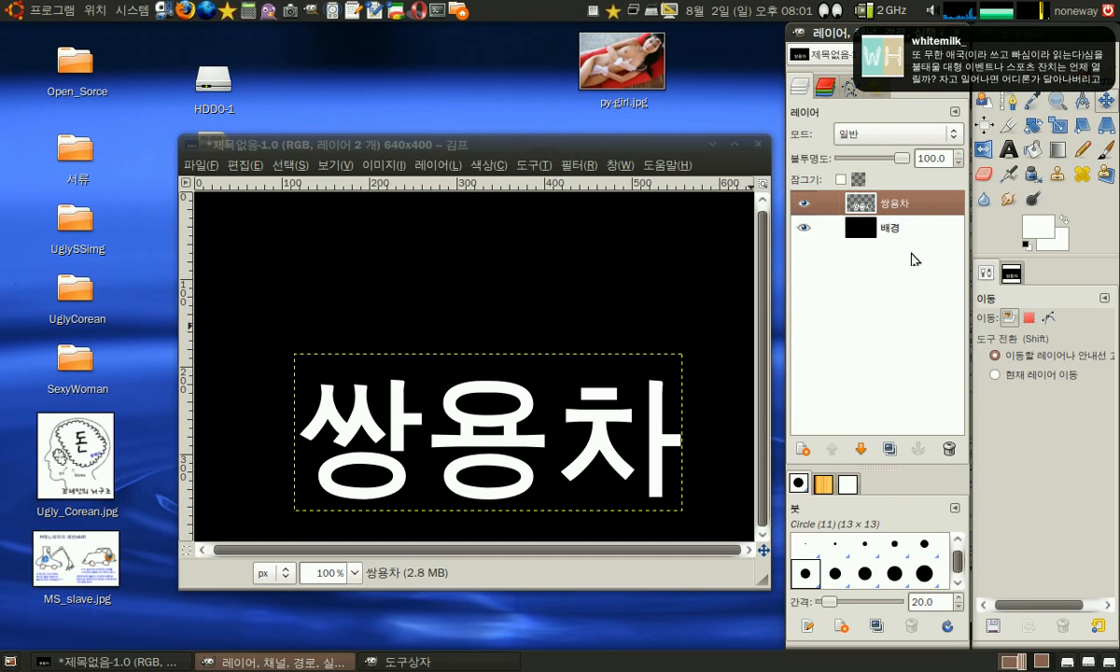
click(1105, 147)
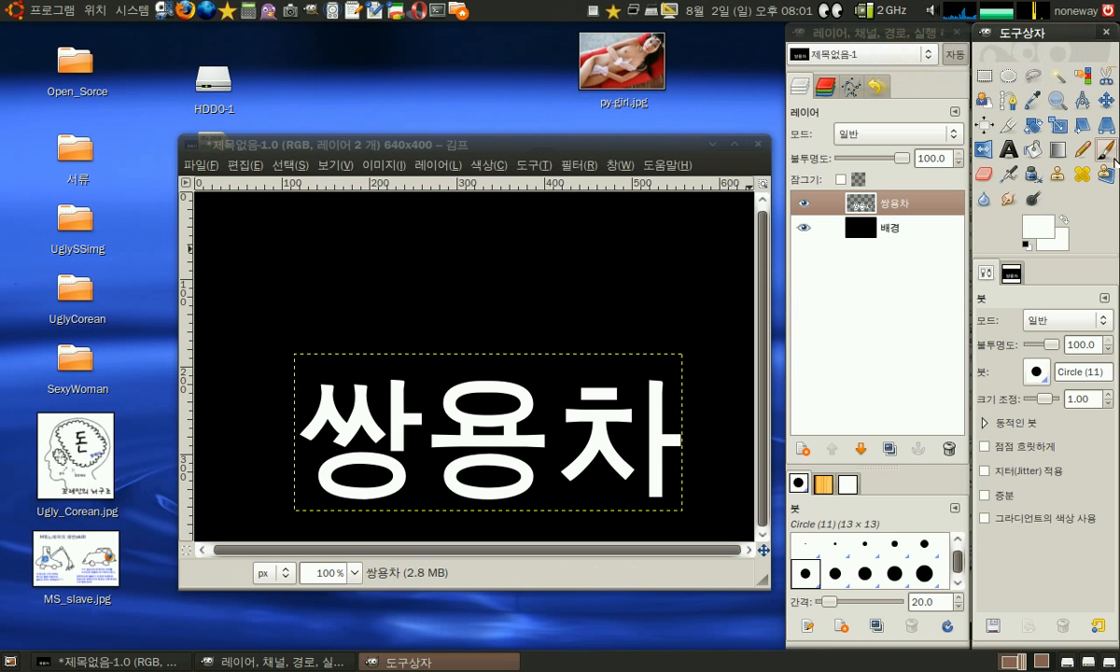
right_click(849, 200)
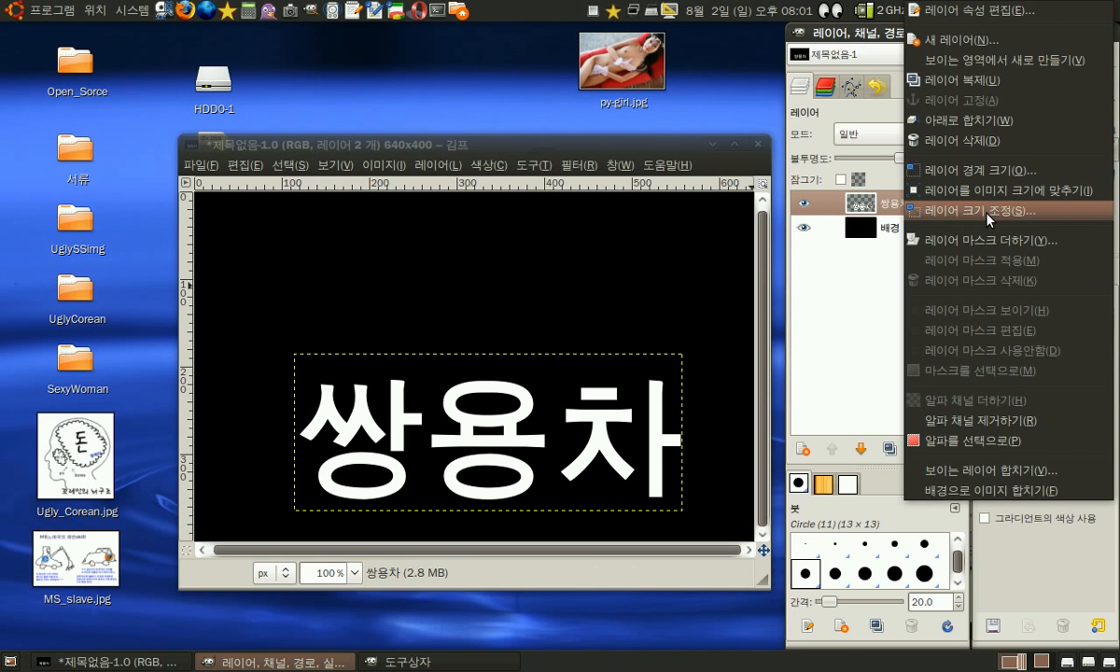
click(989, 121)
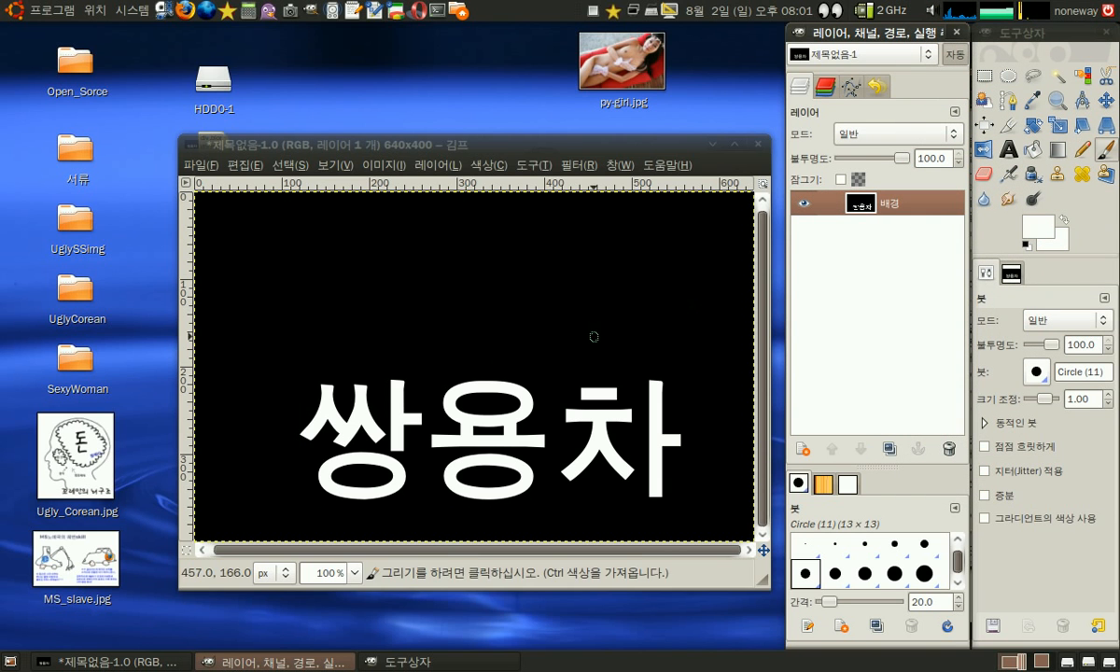
Paint two roughly horizontal white lines above the lettering with the Paintbrush and the Circle (11) brush, spanning nearly the text's width
click(1104, 148)
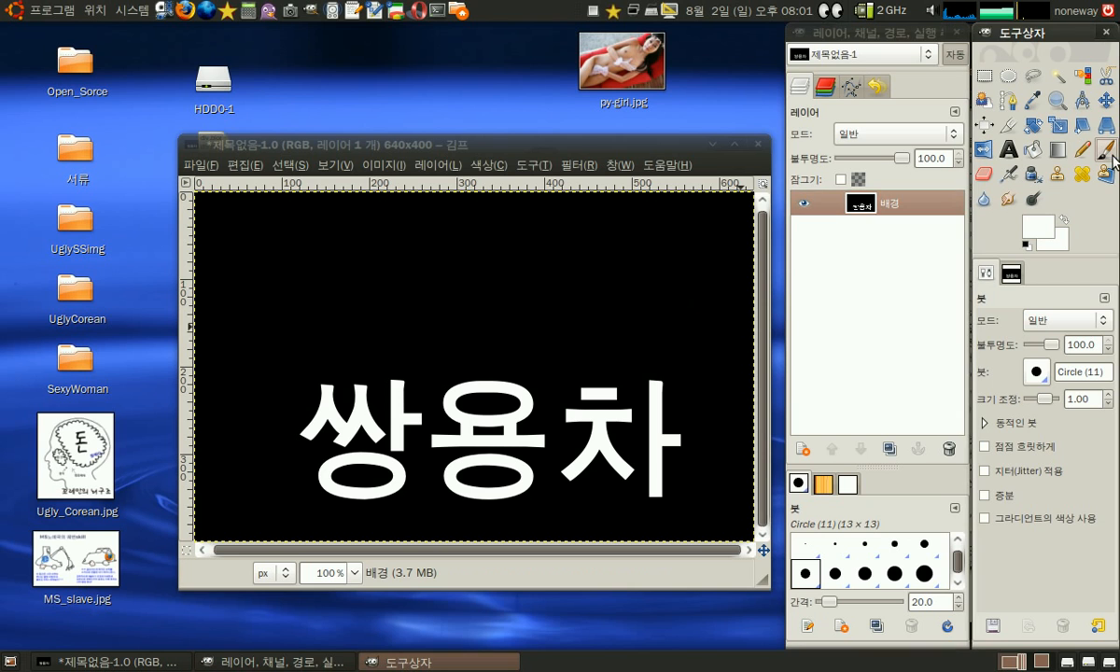
click(320, 375)
drag(320, 375, 650, 371)
drag(308, 349, 656, 341)
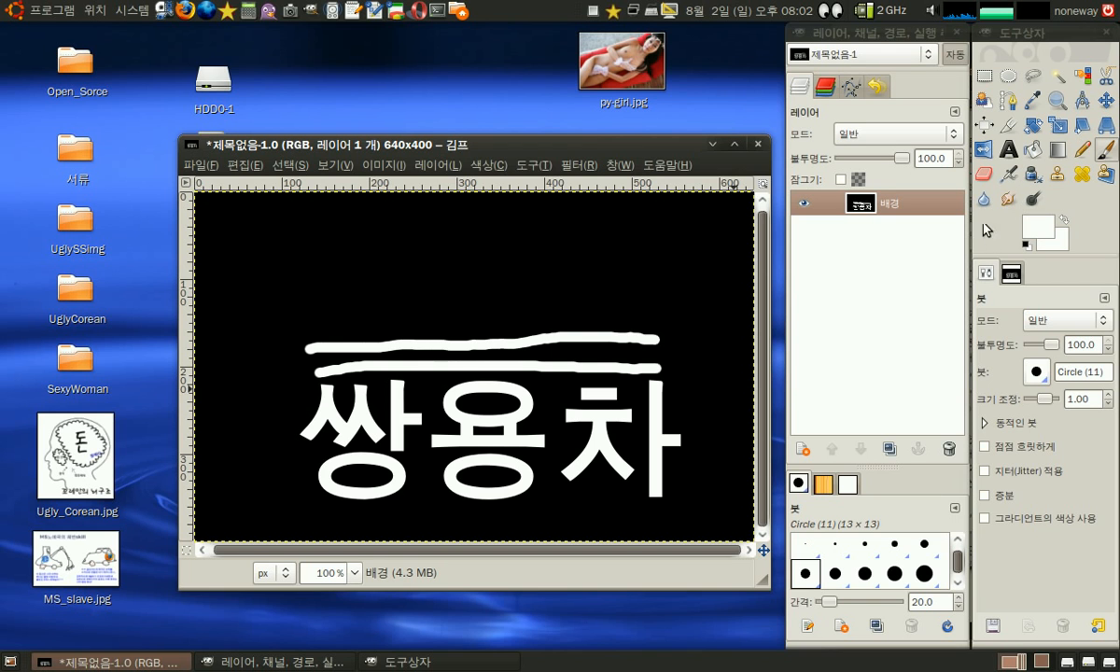
With the Smudge tool and the Circle (11) brush, smudge the white lines above "쌍" upward into flame tongues
click(1008, 199)
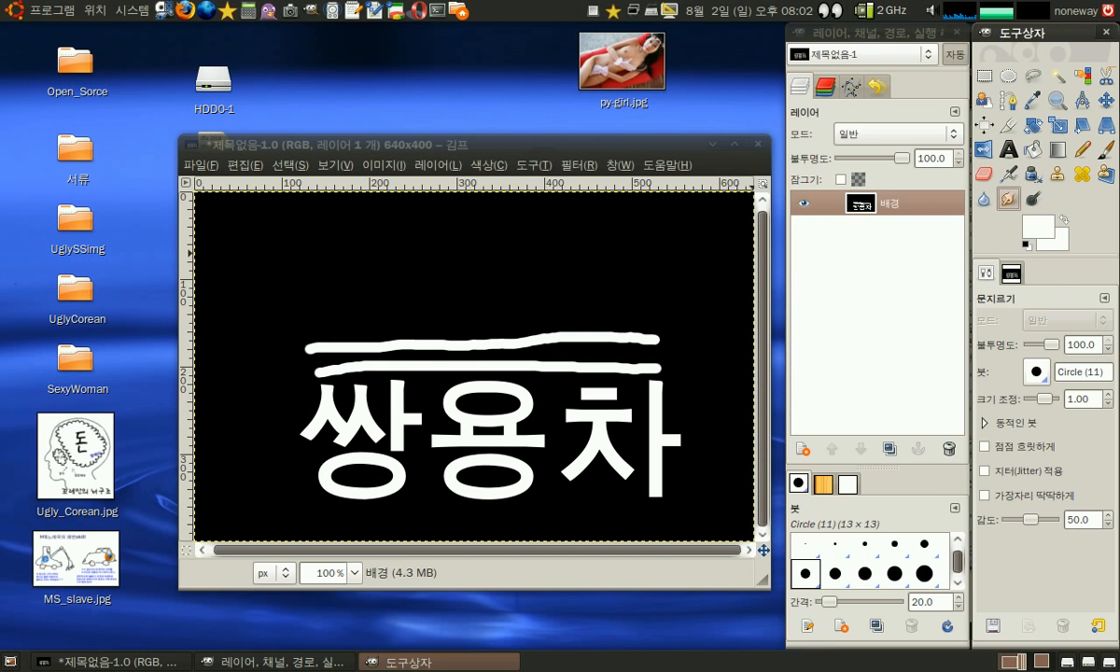
drag(316, 373, 304, 322)
mouse_move(344, 368)
mouse_down()
mouse_move(300, 338)
mouse_move(295, 273)
mouse_move(324, 369)
mouse_move(299, 366)
mouse_move(306, 377)
mouse_move(289, 317)
mouse_move(347, 273)
mouse_move(342, 394)
mouse_move(343, 343)
mouse_move(336, 358)
mouse_move(367, 305)
mouse_move(380, 319)
mouse_move(362, 387)
mouse_move(347, 344)
mouse_move(355, 382)
mouse_move(323, 406)
mouse_move(351, 386)
mouse_move(363, 305)
mouse_move(363, 366)
mouse_move(380, 353)
mouse_move(386, 363)
mouse_move(371, 339)
mouse_move(382, 297)
mouse_move(396, 353)
mouse_move(369, 373)
mouse_move(373, 357)
mouse_move(374, 391)
mouse_move(443, 332)
mouse_up()
mouse_move(408, 390)
mouse_down()
mouse_move(489, 295)
mouse_move(403, 342)
mouse_move(397, 376)
mouse_move(417, 332)
mouse_up()
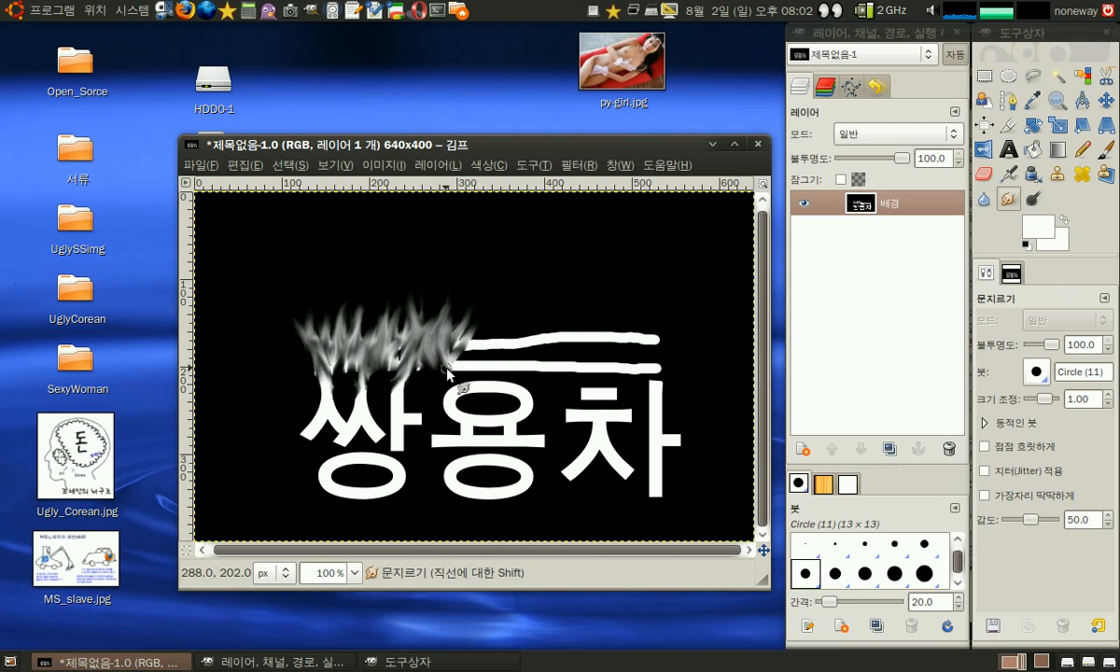
Smudge the two white lines above the left half of "용" upward into flame tongues
drag(465, 353, 509, 321)
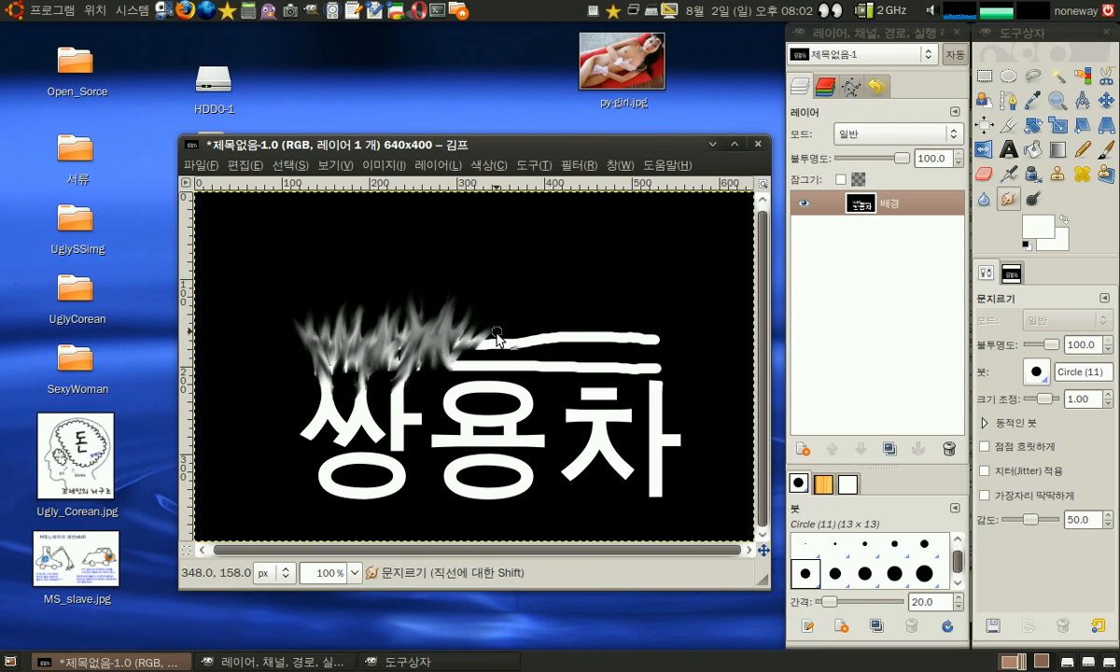
mouse_move(464, 368)
mouse_down()
mouse_move(509, 294)
mouse_move(464, 285)
mouse_up()
drag(485, 346, 463, 300)
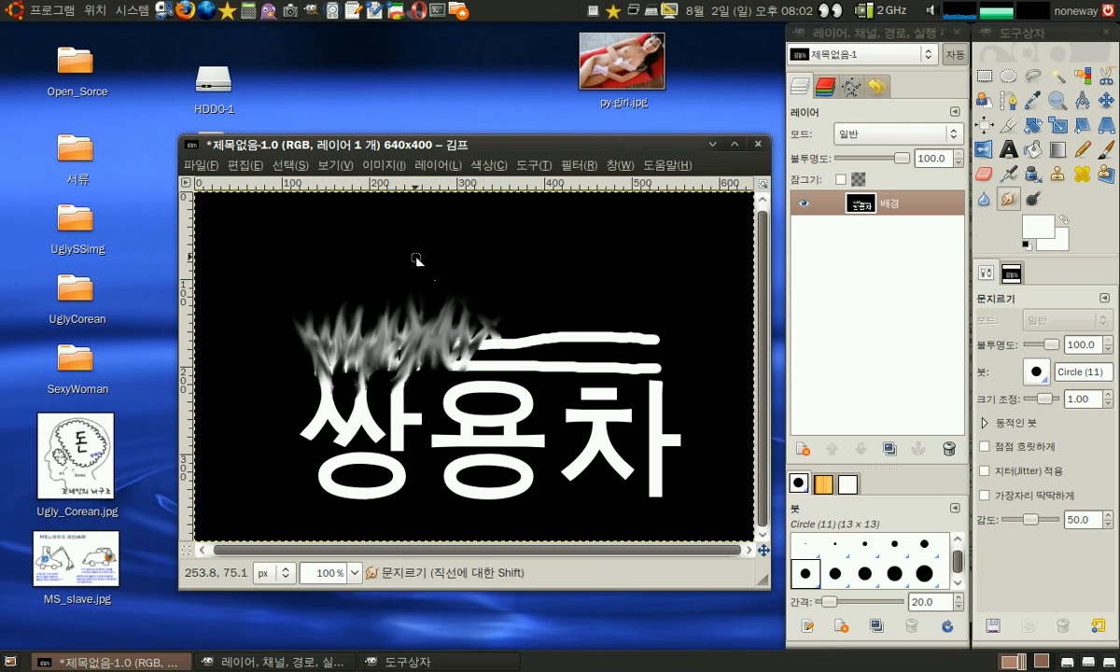
mouse_move(499, 347)
mouse_down()
mouse_move(434, 289)
mouse_move(485, 342)
mouse_move(481, 283)
mouse_move(495, 304)
mouse_up()
mouse_move(444, 357)
mouse_down()
mouse_move(523, 309)
mouse_move(504, 313)
mouse_move(519, 299)
mouse_up()
drag(492, 360, 547, 310)
drag(474, 345, 450, 278)
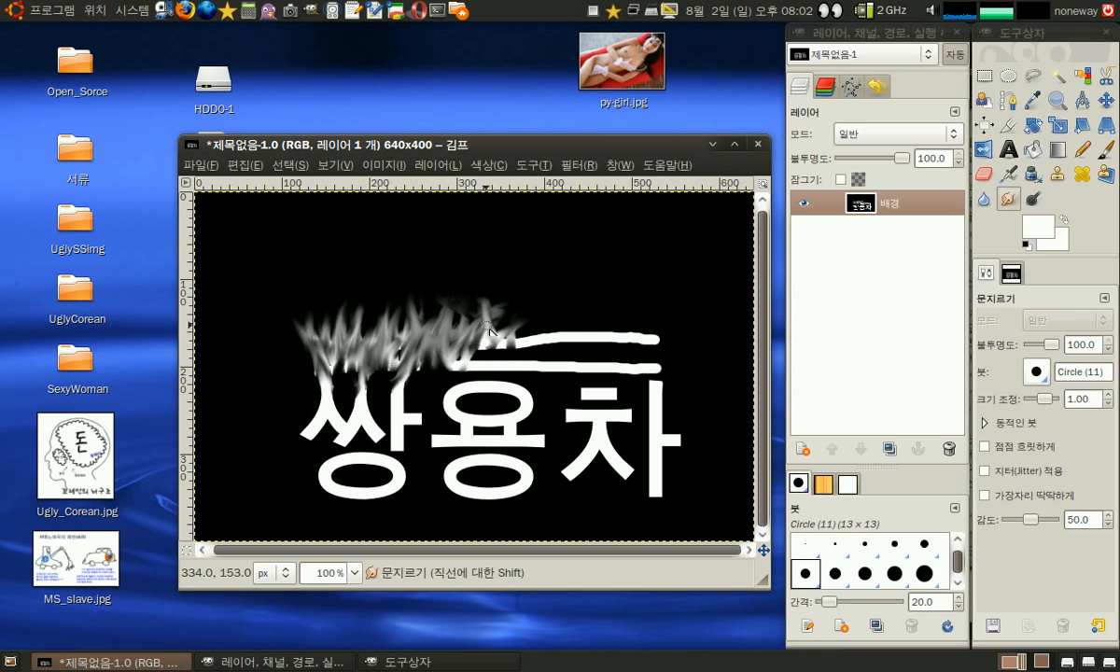
drag(505, 329, 487, 283)
drag(478, 375, 484, 293)
drag(469, 350, 524, 261)
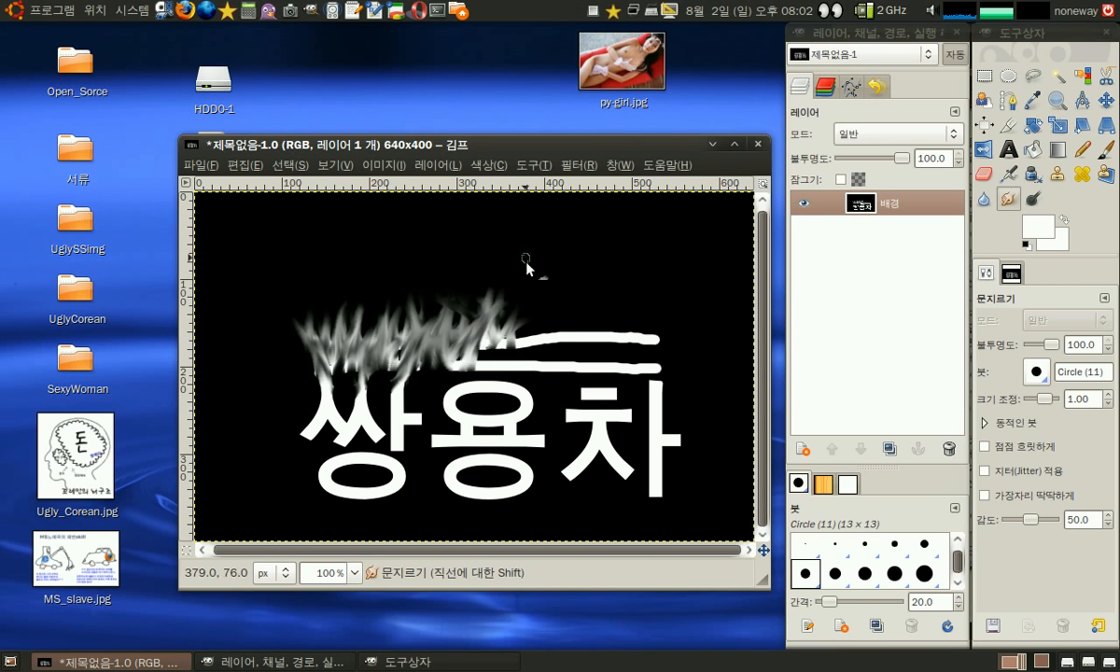
Continue smudging the white lines above the right half of "용" upward into slanted flame tongues
mouse_move(463, 373)
mouse_down()
mouse_move(484, 301)
mouse_move(468, 342)
mouse_move(526, 262)
mouse_up()
mouse_move(477, 356)
mouse_down()
mouse_move(520, 302)
mouse_move(509, 351)
mouse_move(532, 278)
mouse_up()
drag(490, 351, 538, 257)
mouse_move(491, 352)
mouse_down()
mouse_move(508, 299)
mouse_move(548, 275)
mouse_up()
drag(522, 327, 542, 292)
mouse_move(495, 359)
mouse_down()
mouse_move(554, 287)
mouse_move(531, 332)
mouse_move(537, 315)
mouse_move(514, 290)
mouse_up()
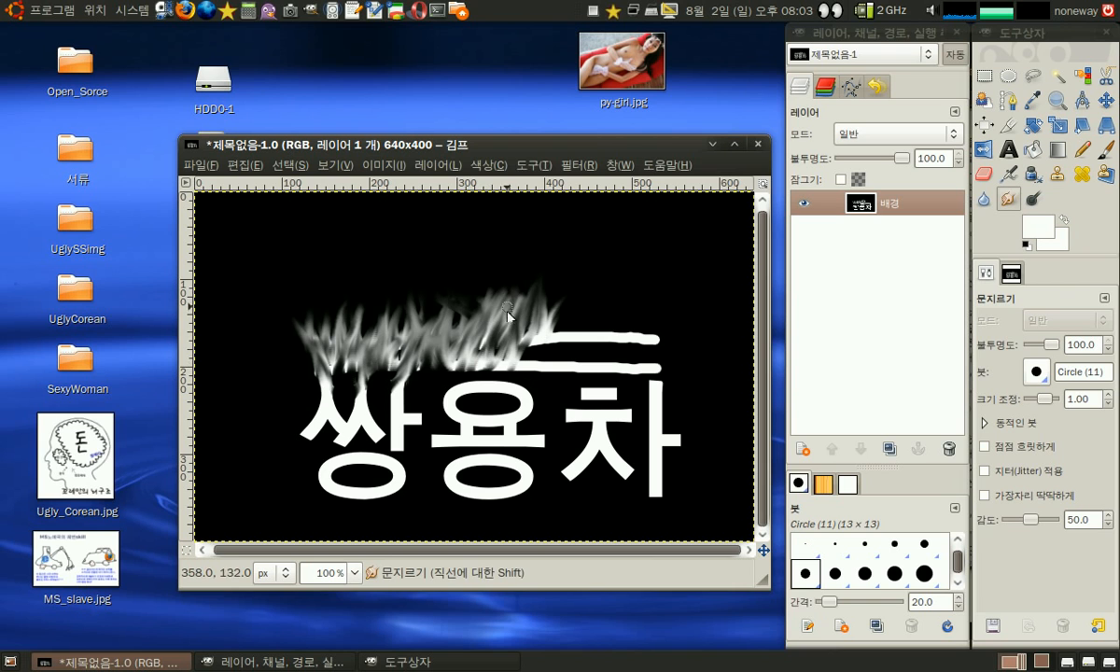
Smudge the rest of the white lines upward, from the gap after "용" to the far end above "차"
mouse_move(500, 375)
mouse_down()
mouse_move(560, 308)
mouse_move(546, 352)
mouse_move(531, 362)
mouse_move(570, 278)
mouse_move(541, 346)
mouse_move(579, 297)
mouse_up()
mouse_move(552, 364)
mouse_down()
mouse_move(520, 352)
mouse_move(528, 347)
mouse_move(527, 369)
mouse_move(533, 320)
mouse_move(548, 358)
mouse_move(580, 262)
mouse_up()
drag(563, 370, 574, 268)
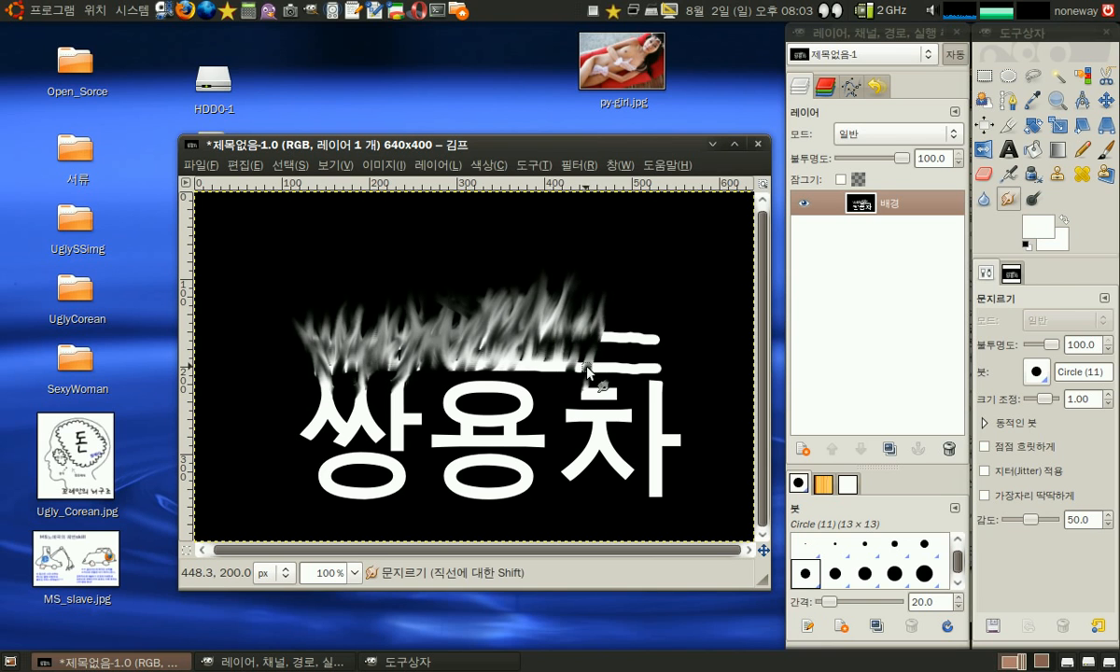
mouse_move(608, 355)
mouse_down()
mouse_move(634, 317)
mouse_move(618, 384)
mouse_move(656, 275)
mouse_up()
mouse_move(603, 374)
mouse_down()
mouse_move(637, 289)
mouse_move(608, 384)
mouse_move(642, 322)
mouse_up()
drag(641, 374, 658, 327)
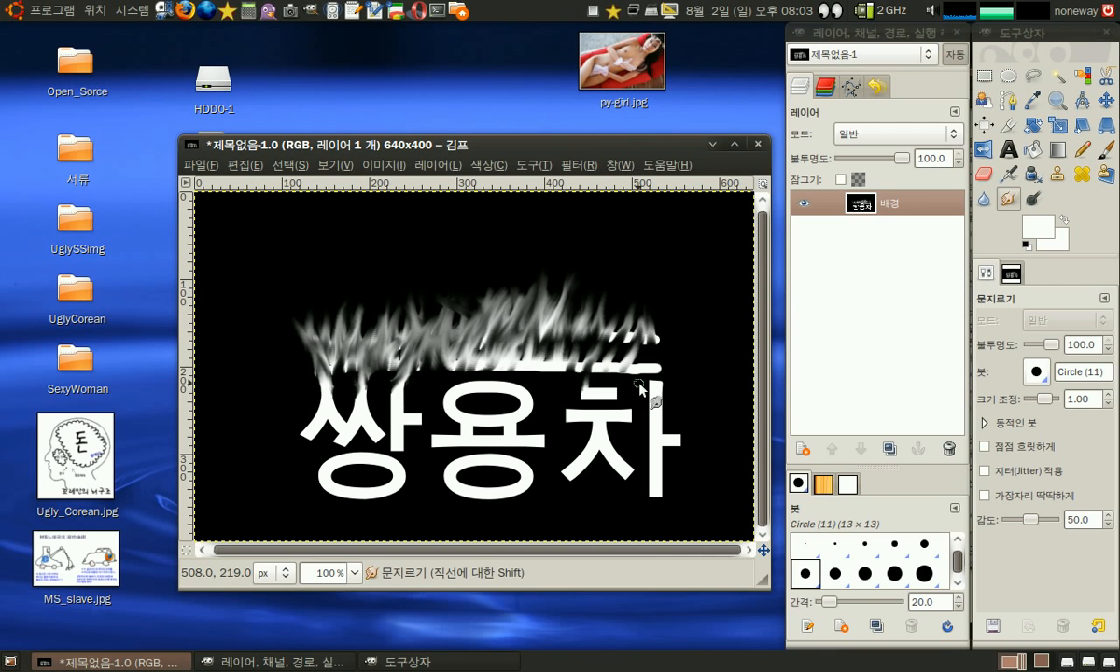
drag(657, 372, 679, 319)
drag(659, 385, 672, 360)
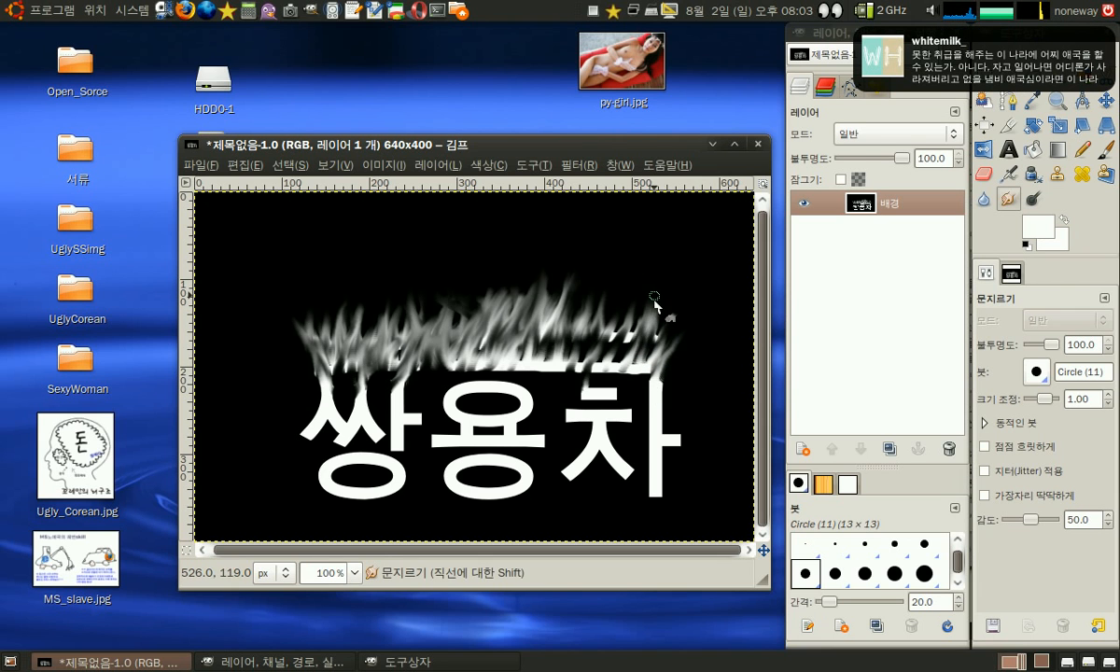
drag(631, 371, 651, 311)
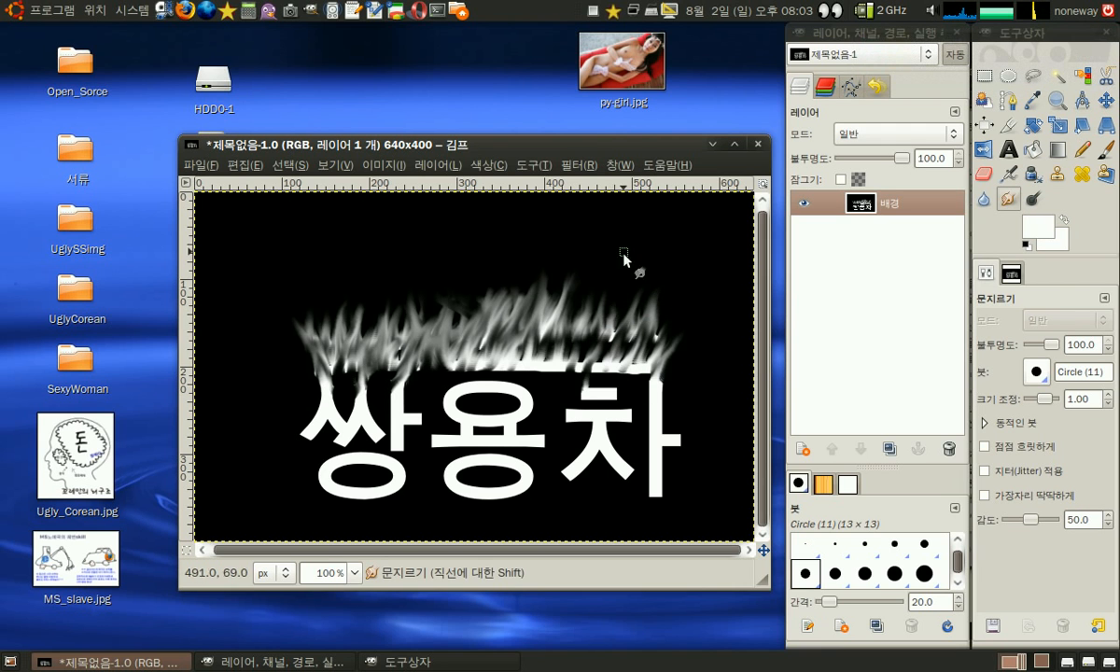
Rework the flames above "차" with more upward smudges to blend the solid remains of the lines
drag(610, 355, 619, 312)
drag(555, 358, 573, 317)
drag(551, 370, 577, 320)
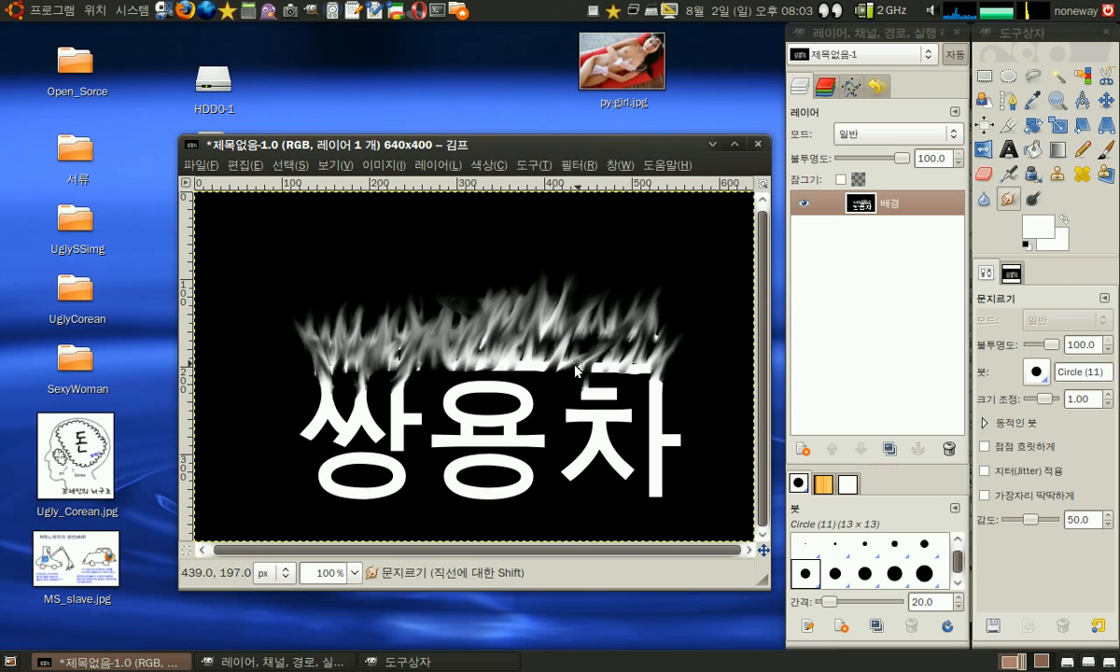
drag(590, 369, 632, 297)
drag(611, 351, 596, 260)
drag(588, 354, 604, 265)
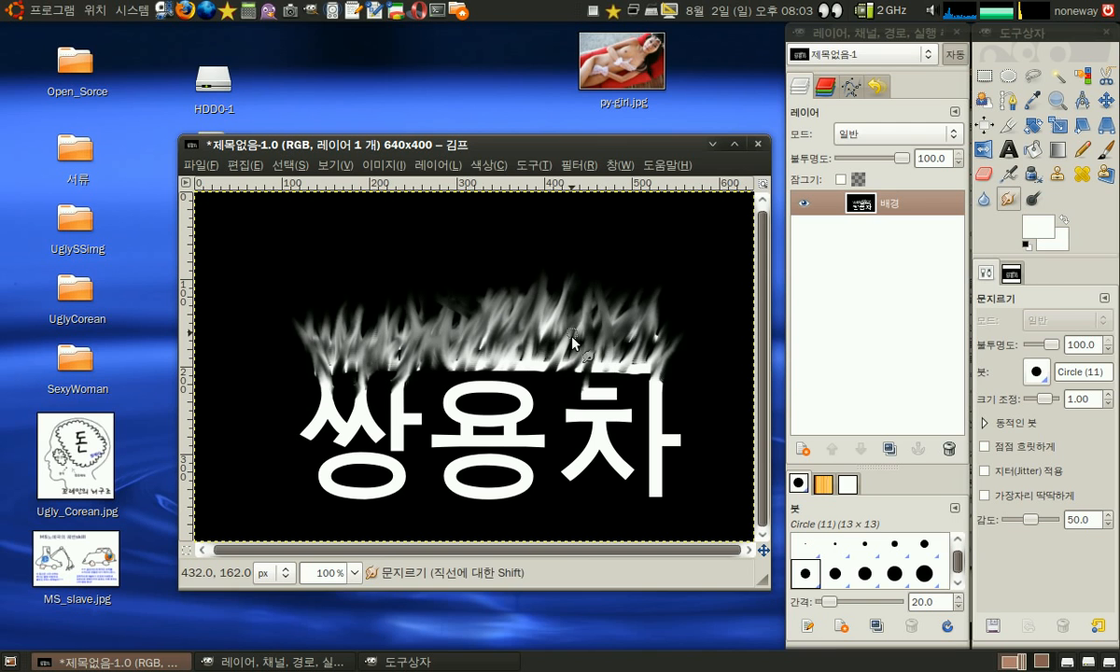
Smudge the solid piece of the lower line between "용" and "차" upward into taller flames
drag(542, 368, 569, 312)
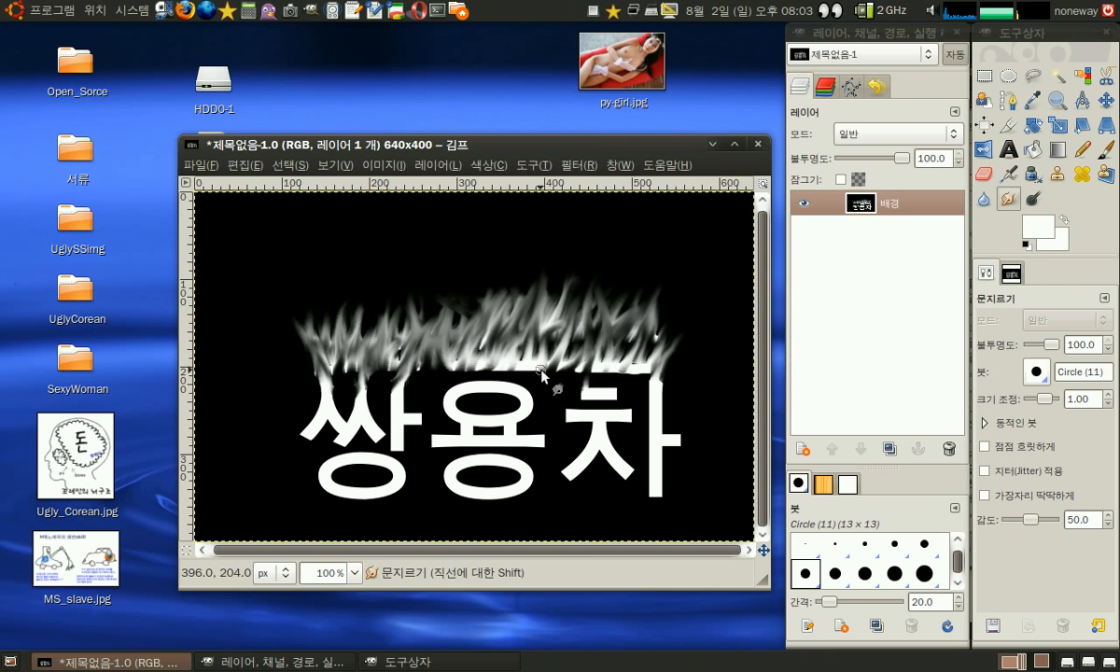
drag(548, 360, 575, 298)
drag(522, 374, 551, 306)
drag(546, 359, 566, 277)
mouse_move(525, 366)
mouse_down()
mouse_move(548, 328)
mouse_move(583, 307)
mouse_up()
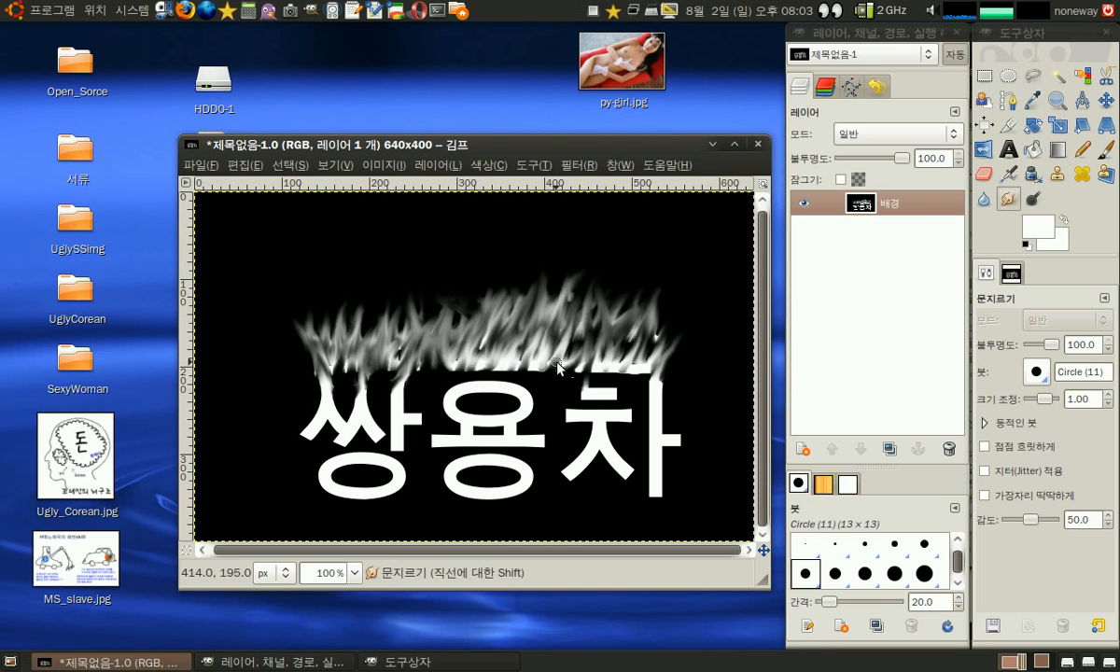
drag(552, 383, 552, 233)
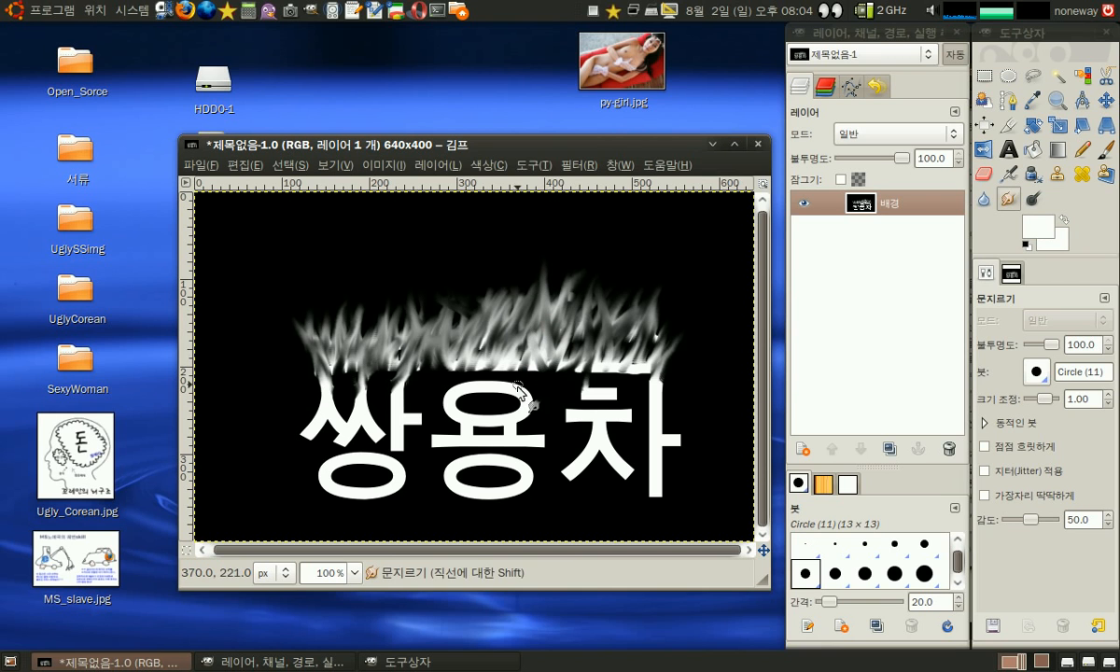
Smudge the top edge of the "용" lettering upward so that it blends into the flames above it
mouse_move(512, 399)
mouse_down()
mouse_move(534, 379)
mouse_move(528, 390)
mouse_move(548, 365)
mouse_move(534, 390)
mouse_move(616, 338)
mouse_move(534, 398)
mouse_move(601, 340)
mouse_move(523, 392)
mouse_move(552, 345)
mouse_up()
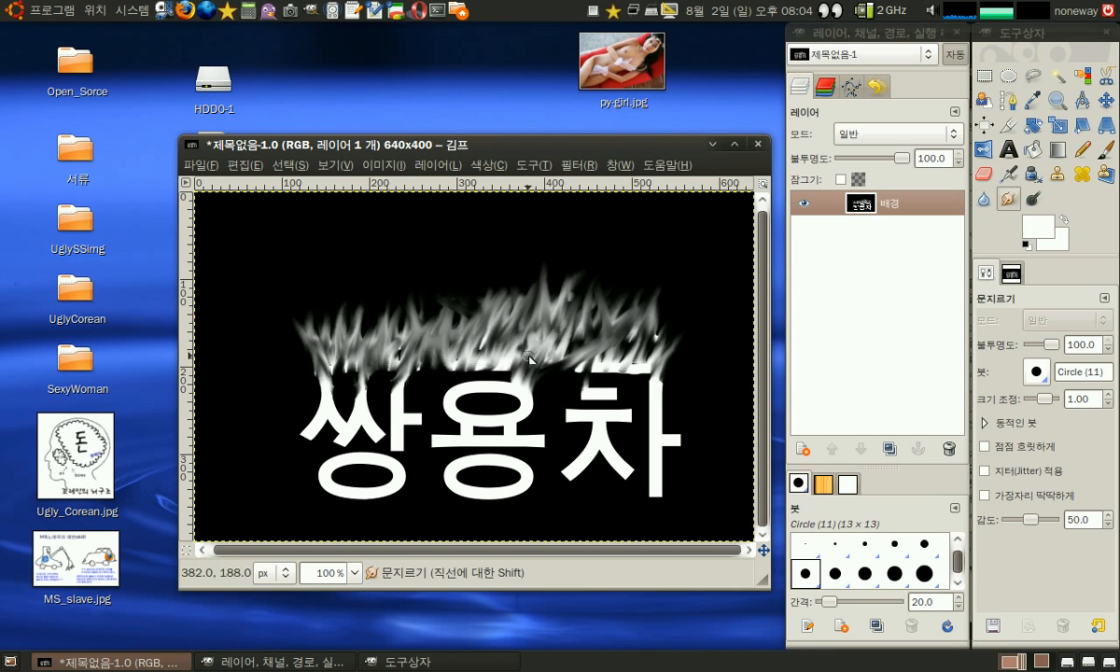
mouse_move(495, 373)
mouse_down()
mouse_move(505, 317)
mouse_move(526, 319)
mouse_move(511, 347)
mouse_move(513, 322)
mouse_up()
mouse_move(476, 400)
mouse_down()
mouse_move(477, 367)
mouse_move(482, 378)
mouse_move(501, 330)
mouse_up()
drag(476, 381, 495, 313)
drag(437, 369, 453, 343)
mouse_move(453, 396)
mouse_down()
mouse_move(479, 306)
mouse_move(461, 379)
mouse_move(483, 323)
mouse_up()
drag(467, 384, 480, 336)
drag(454, 398, 440, 324)
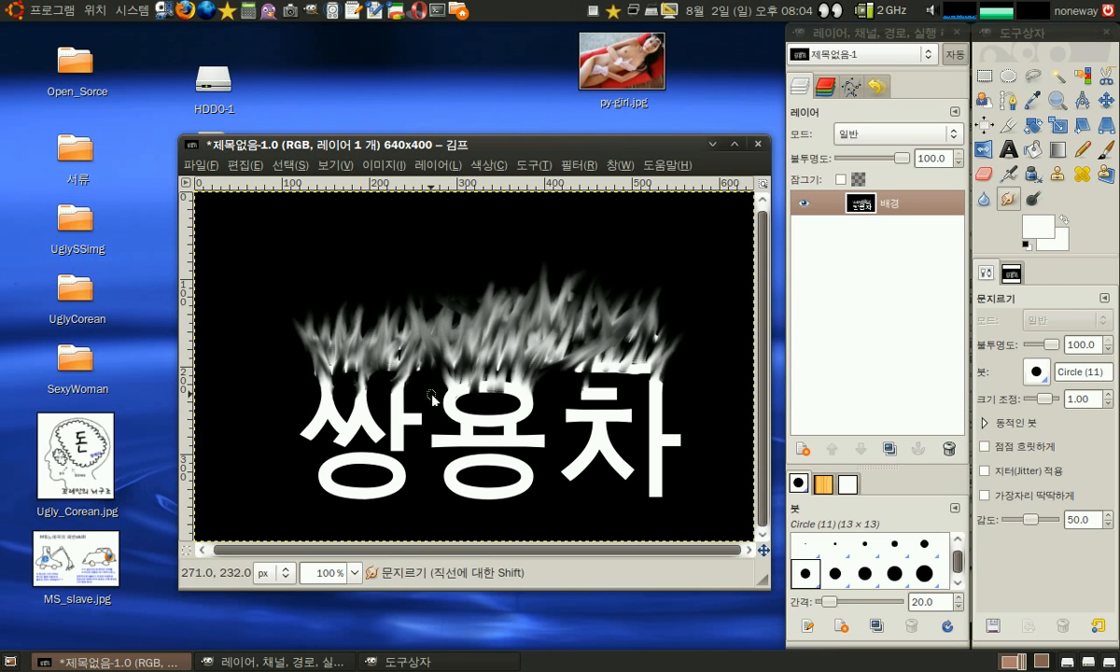
mouse_move(443, 388)
mouse_down()
mouse_move(423, 288)
mouse_move(443, 386)
mouse_move(420, 312)
mouse_up()
drag(442, 385, 432, 337)
mouse_move(443, 378)
mouse_down()
mouse_move(457, 416)
mouse_move(441, 394)
mouse_move(436, 344)
mouse_move(445, 370)
mouse_move(456, 327)
mouse_move(474, 384)
mouse_move(497, 335)
mouse_move(467, 386)
mouse_move(490, 315)
mouse_move(464, 354)
mouse_move(473, 282)
mouse_move(508, 385)
mouse_move(515, 357)
mouse_move(505, 401)
mouse_move(523, 357)
mouse_move(498, 387)
mouse_move(556, 383)
mouse_move(537, 408)
mouse_up()
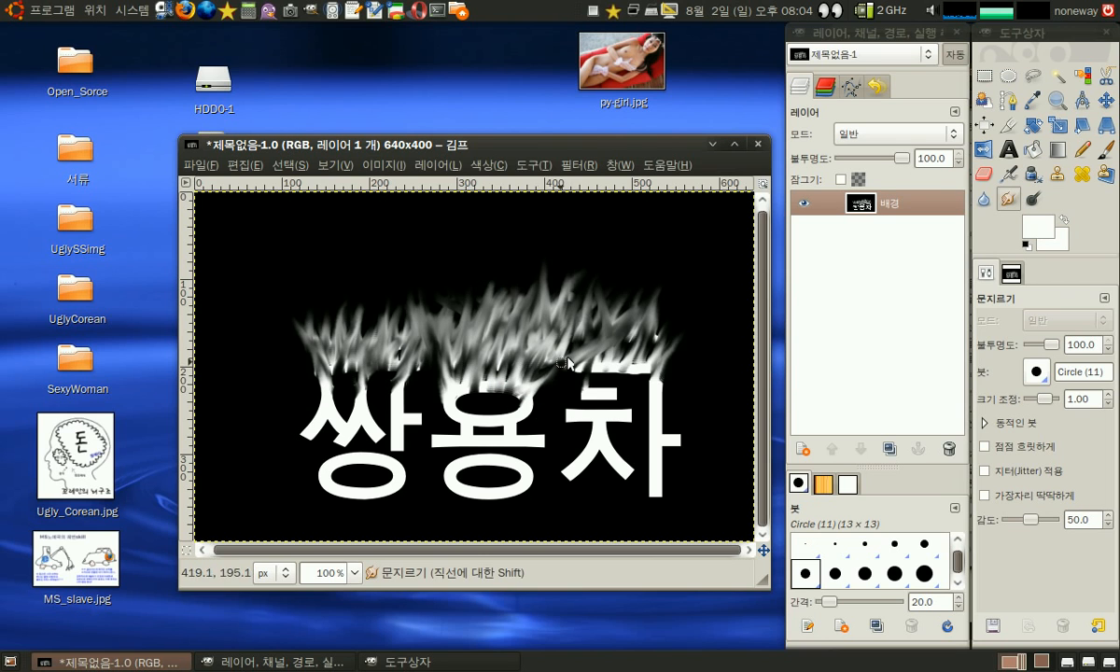
Smudge the leftover line above "차" into flames and lengthen the flame tips above "용"
mouse_move(579, 349)
mouse_down()
mouse_move(595, 383)
mouse_move(591, 373)
mouse_move(584, 408)
mouse_move(606, 386)
mouse_move(565, 359)
mouse_move(560, 373)
mouse_move(551, 369)
mouse_move(577, 328)
mouse_move(567, 368)
mouse_move(581, 359)
mouse_move(562, 391)
mouse_move(614, 406)
mouse_move(588, 345)
mouse_move(620, 381)
mouse_move(655, 269)
mouse_move(601, 347)
mouse_move(638, 375)
mouse_move(681, 304)
mouse_up()
drag(567, 317, 567, 262)
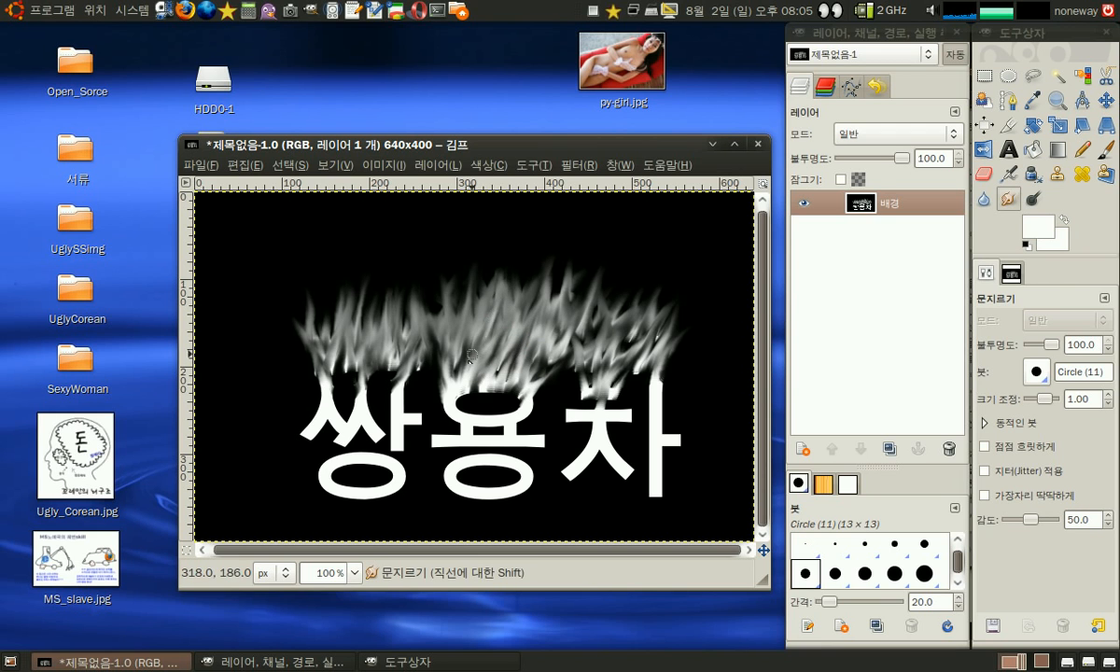
drag(463, 391, 462, 340)
drag(418, 377, 455, 304)
drag(452, 366, 485, 261)
mouse_move(476, 314)
mouse_down()
mouse_move(506, 266)
mouse_move(573, 253)
mouse_up()
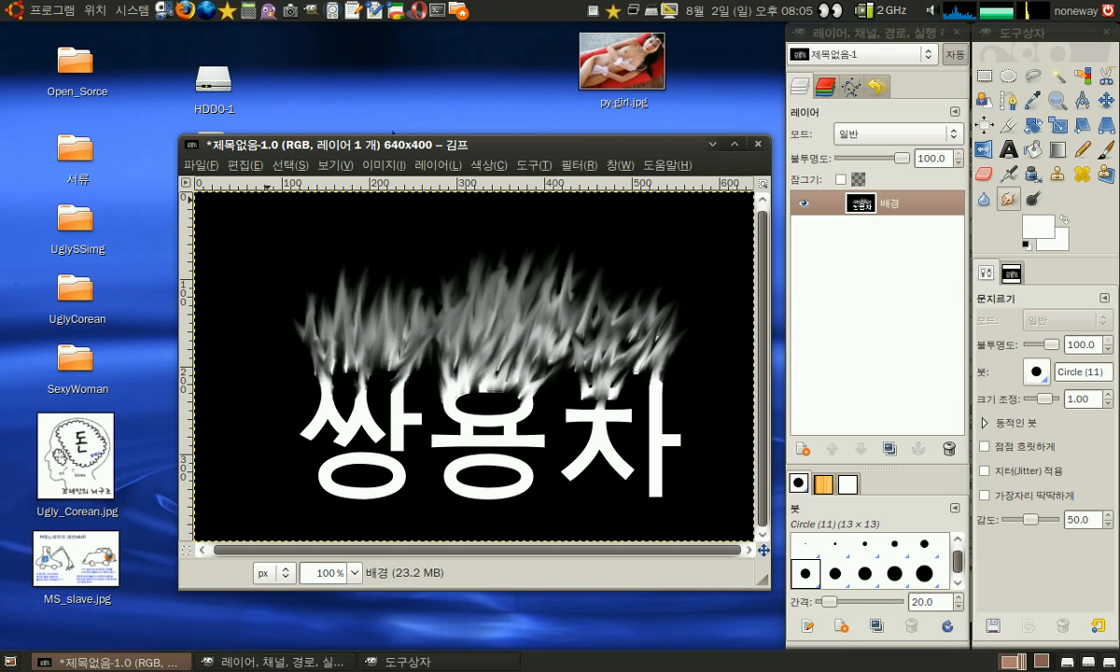
Start a Color Balance adjustment on the background layer and set the midtones' red level to 100
click(208, 164)
mouse_move(436, 164)
click(493, 184)
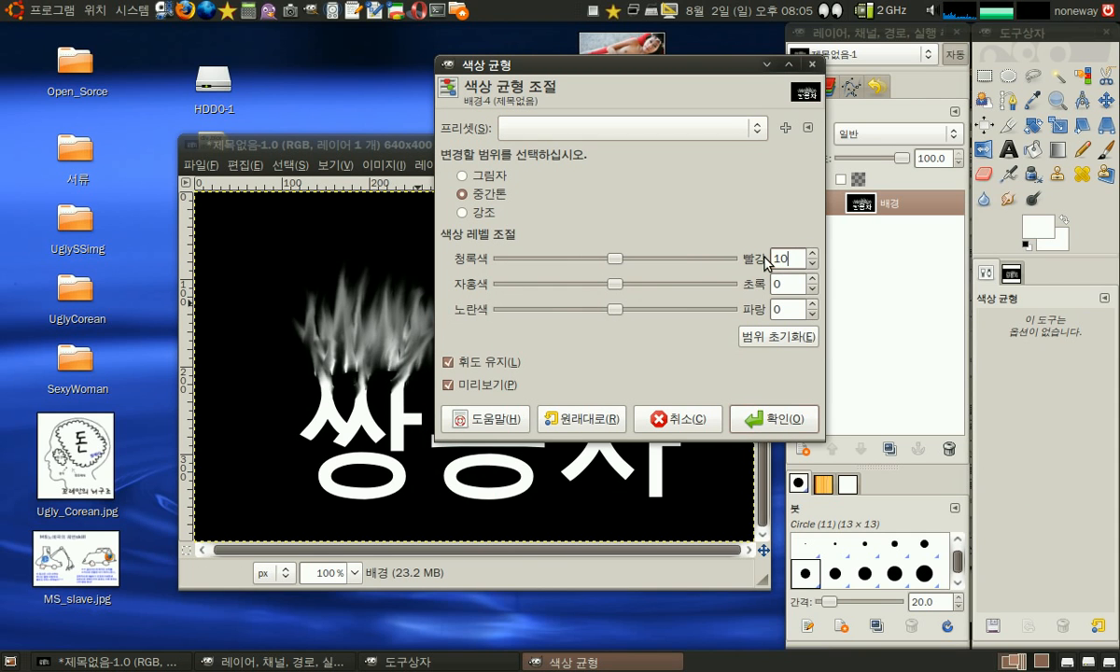
Set the shadows' color balance to red 100, green 30 and blue -30
click(461, 175)
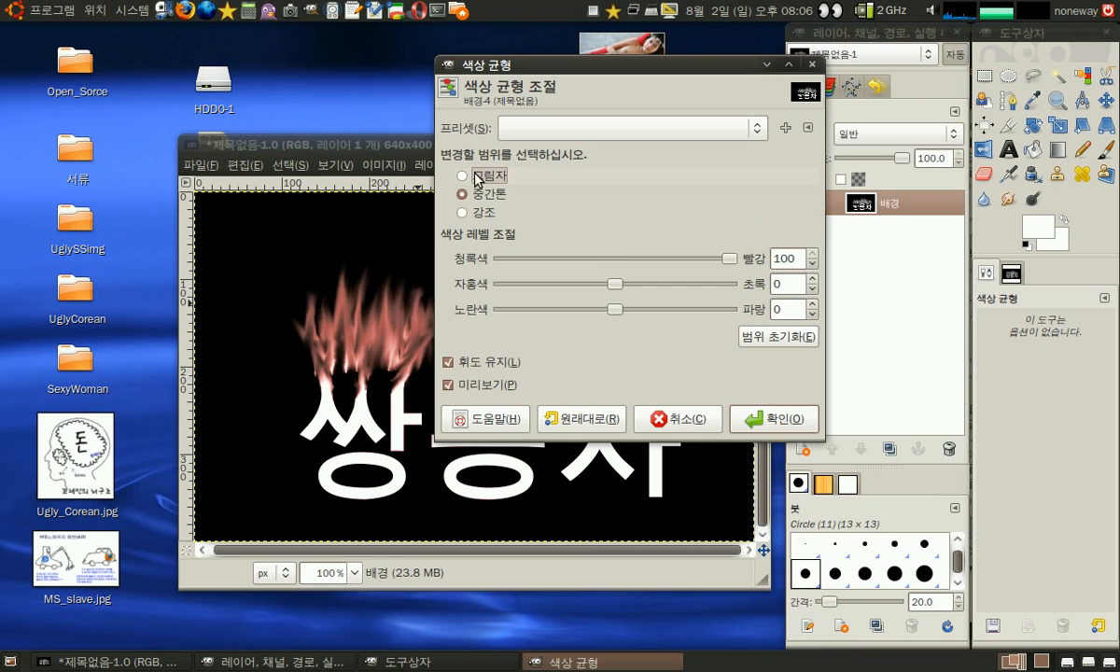
drag(787, 268, 760, 259)
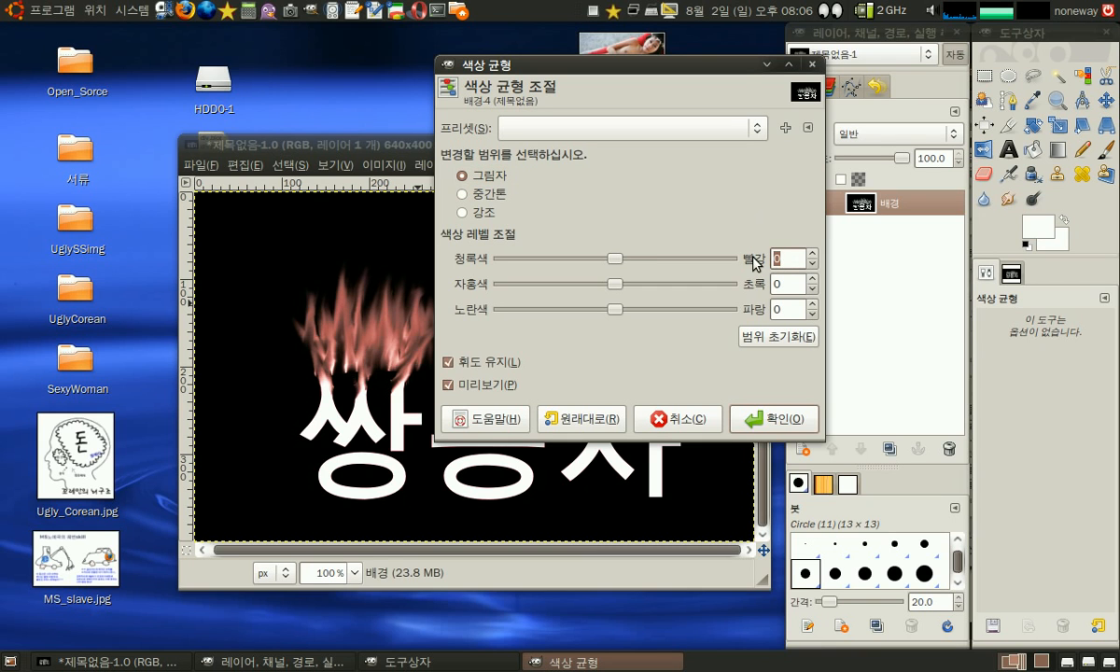
text(100)
key(Return)
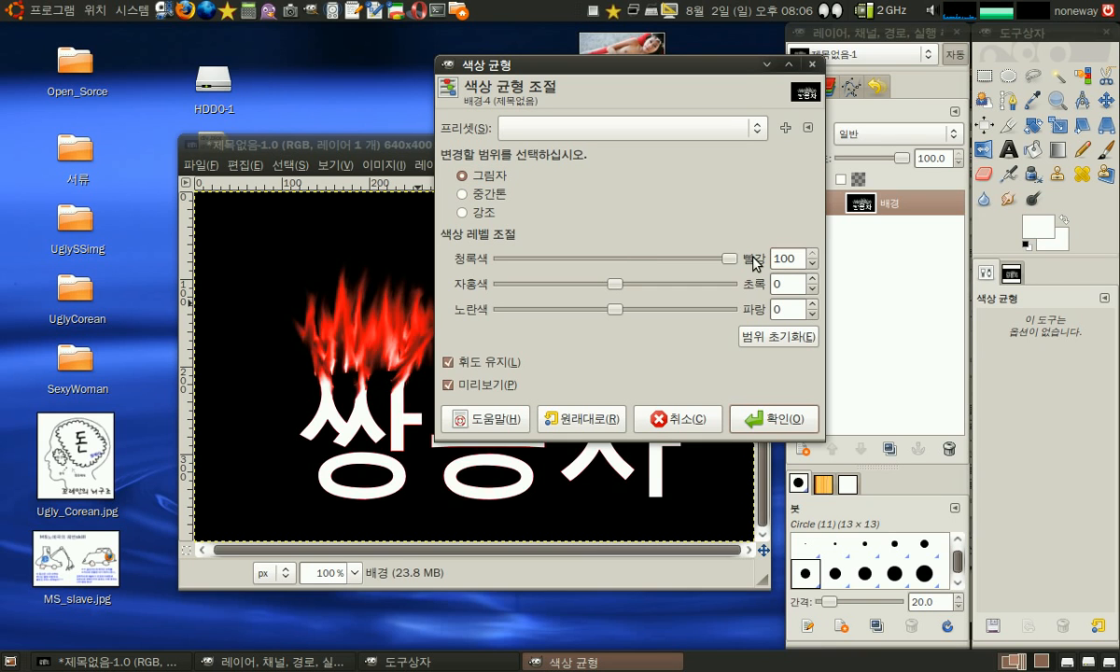
text(30)
key(Tab)
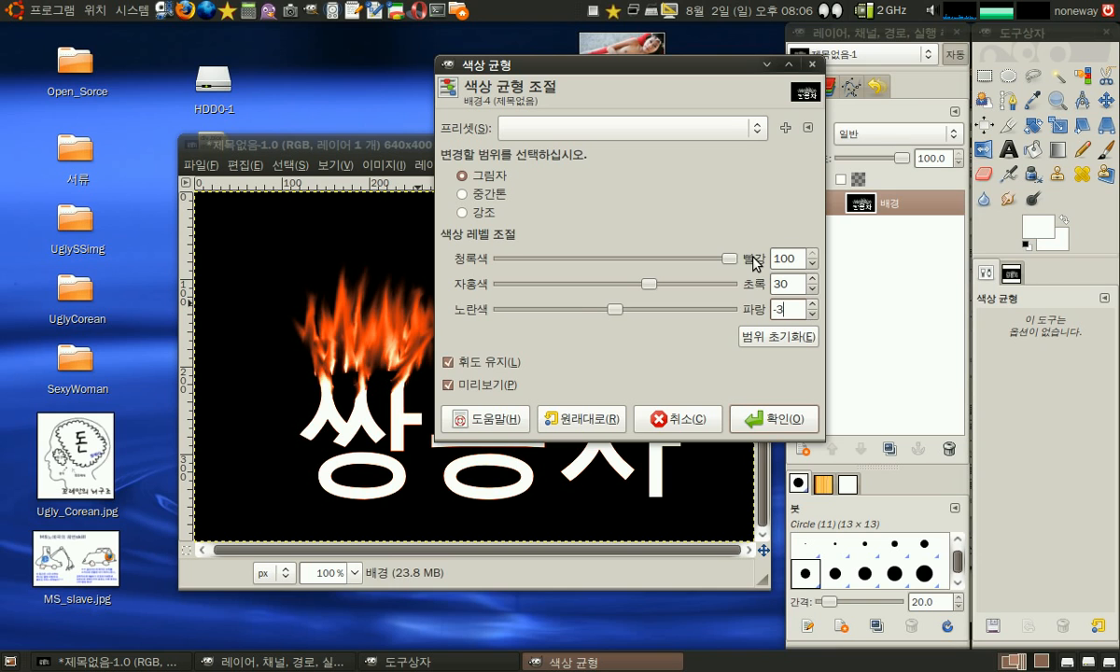
key(Tab)
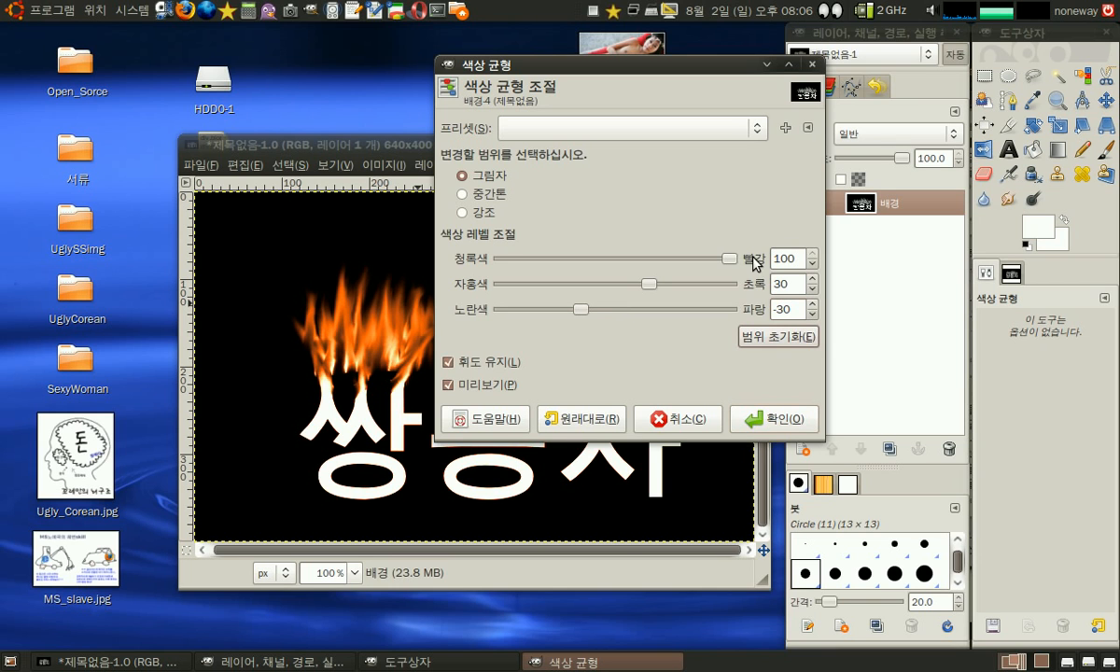
Set the midtones' color balance to green 30 and blue -30
click(489, 199)
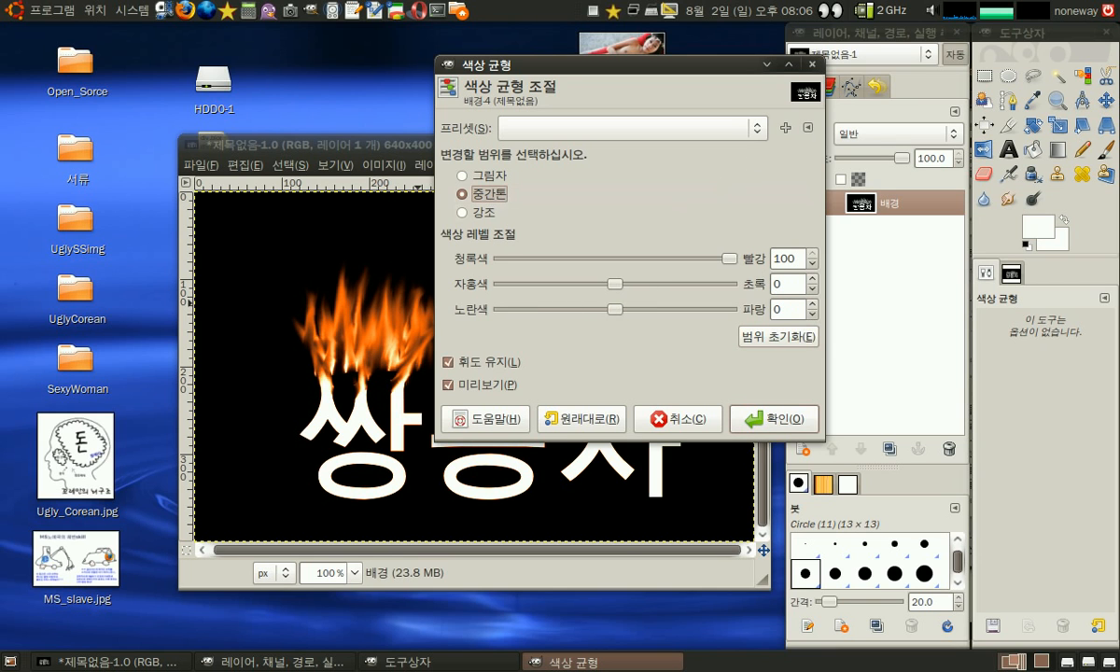
click(789, 284)
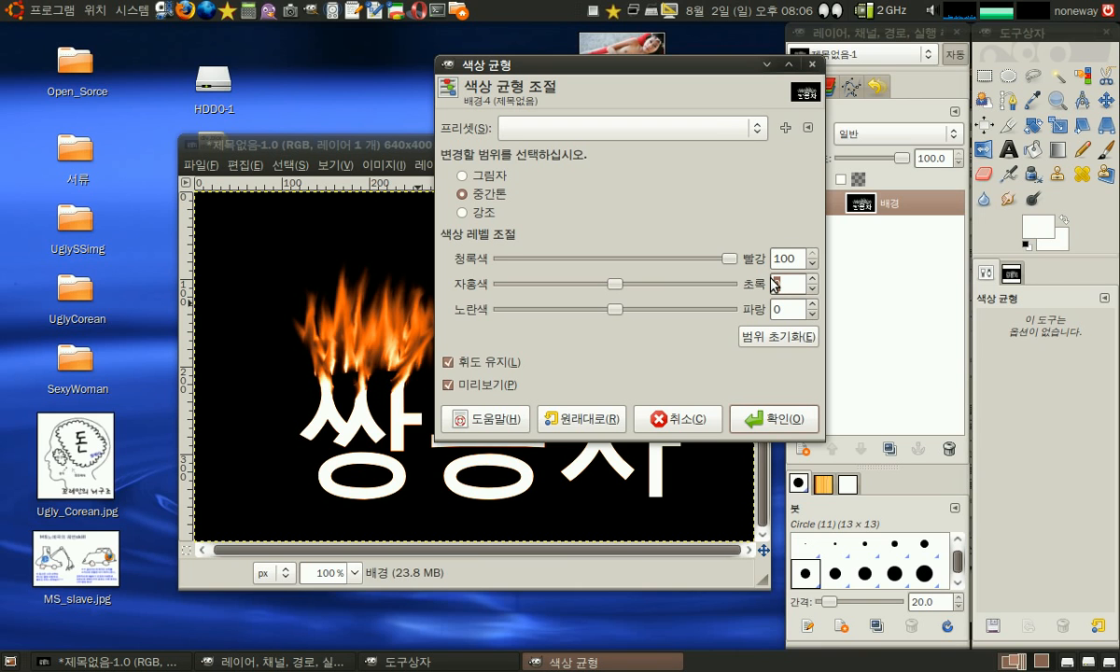
key(Tab)
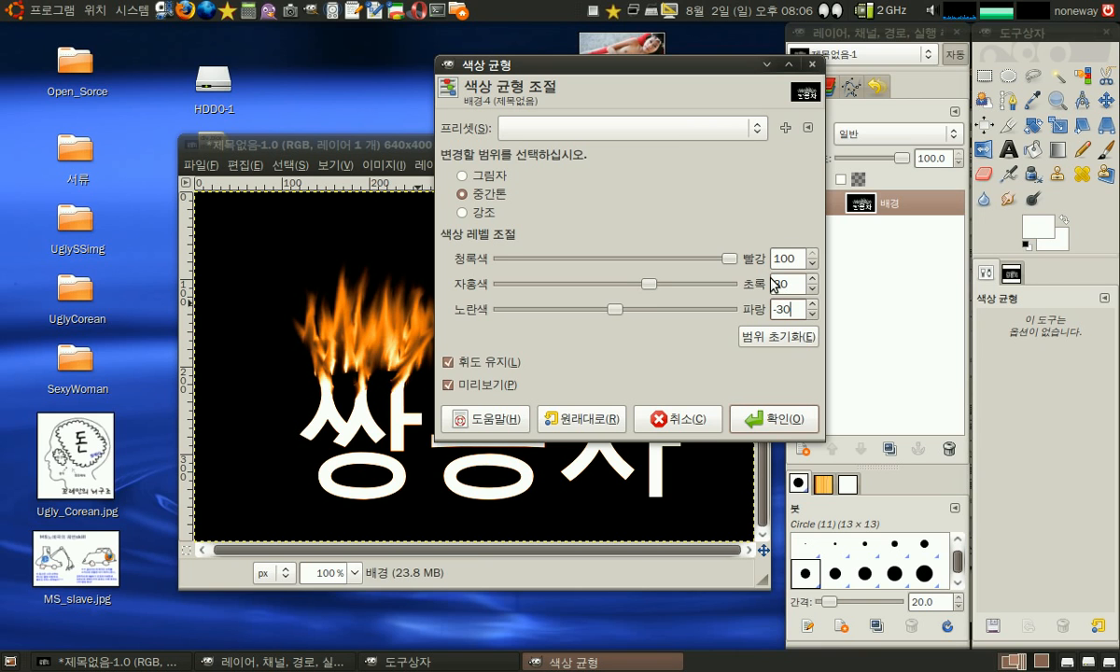
Set the highlights' color balance to red 100 and blue -30, and apply the color adjustment
click(474, 214)
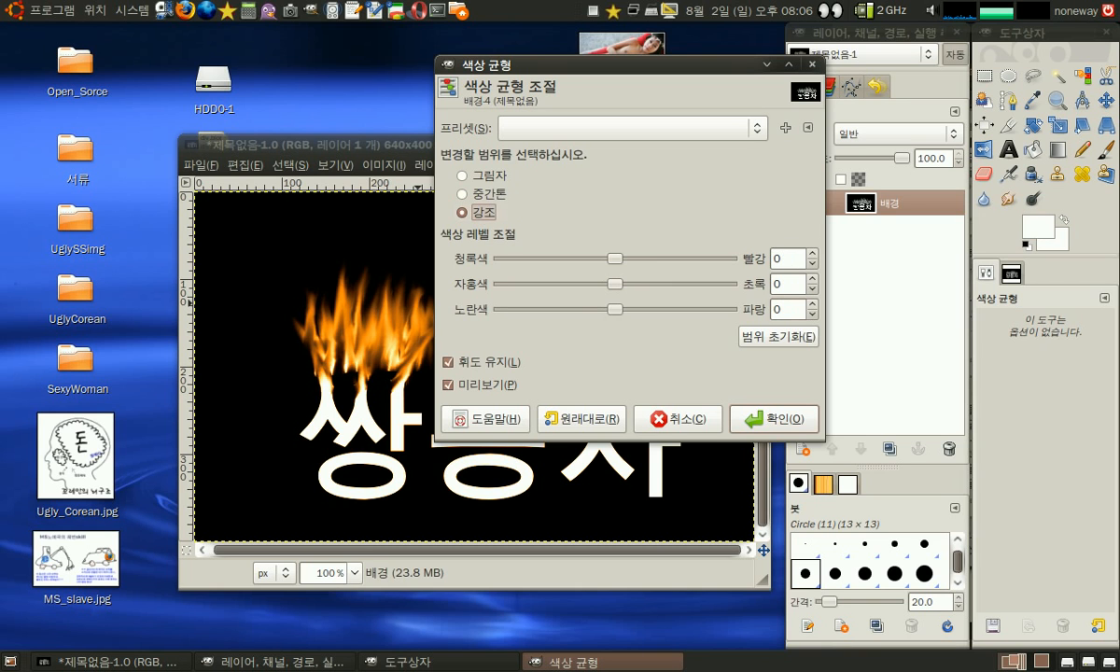
click(790, 261)
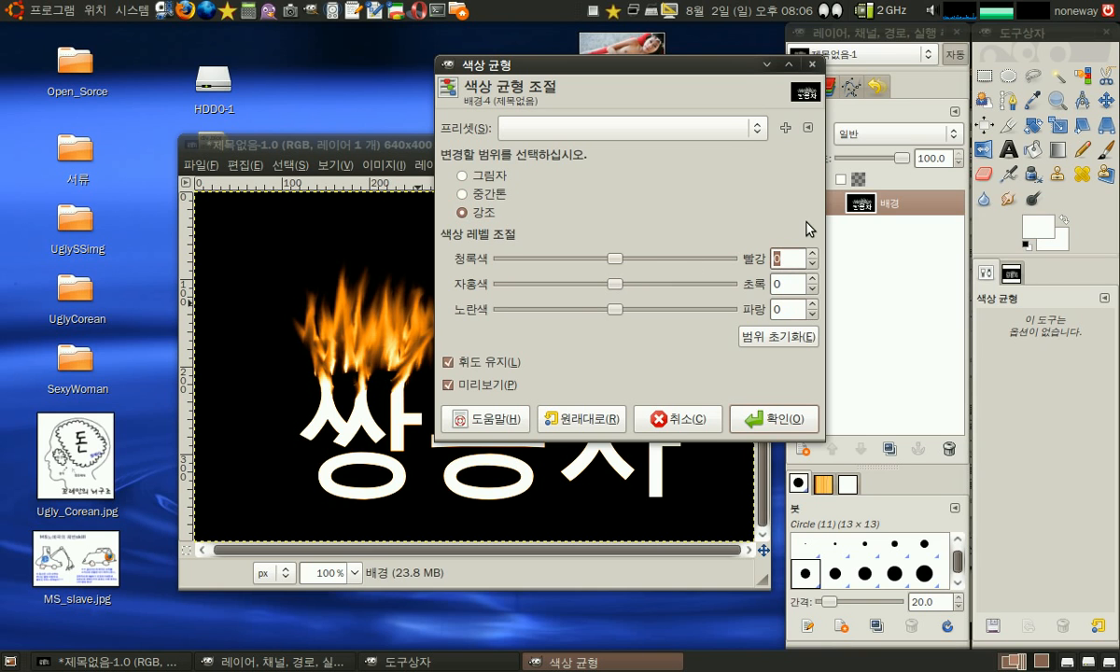
text(00)
key(Tab)
key(Tab)
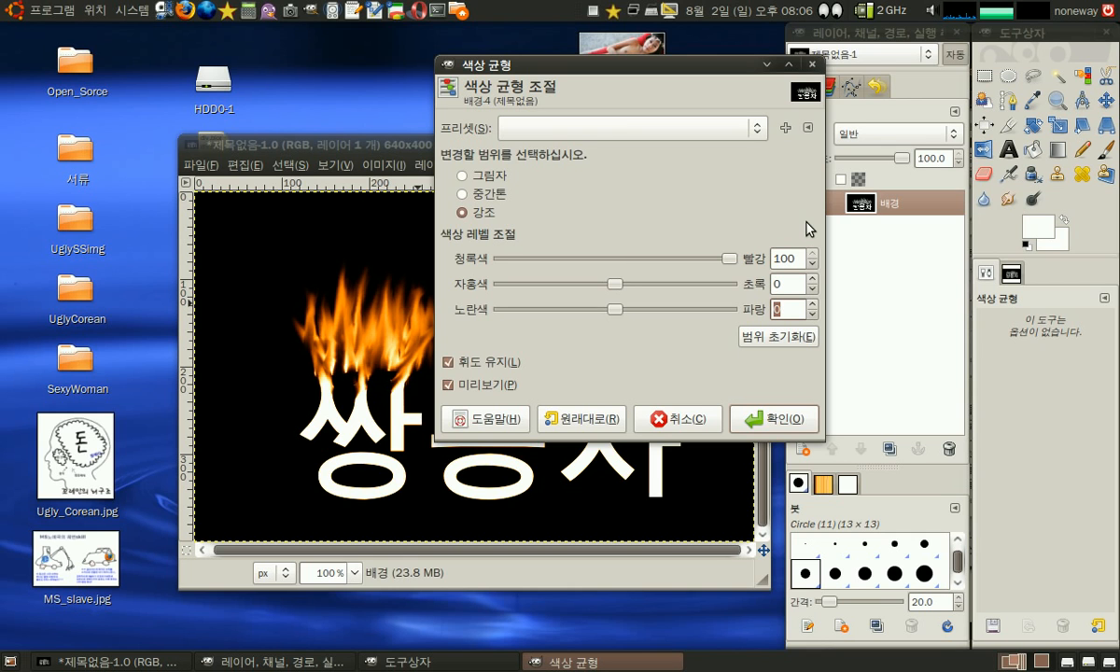
text(-30)
click(749, 417)
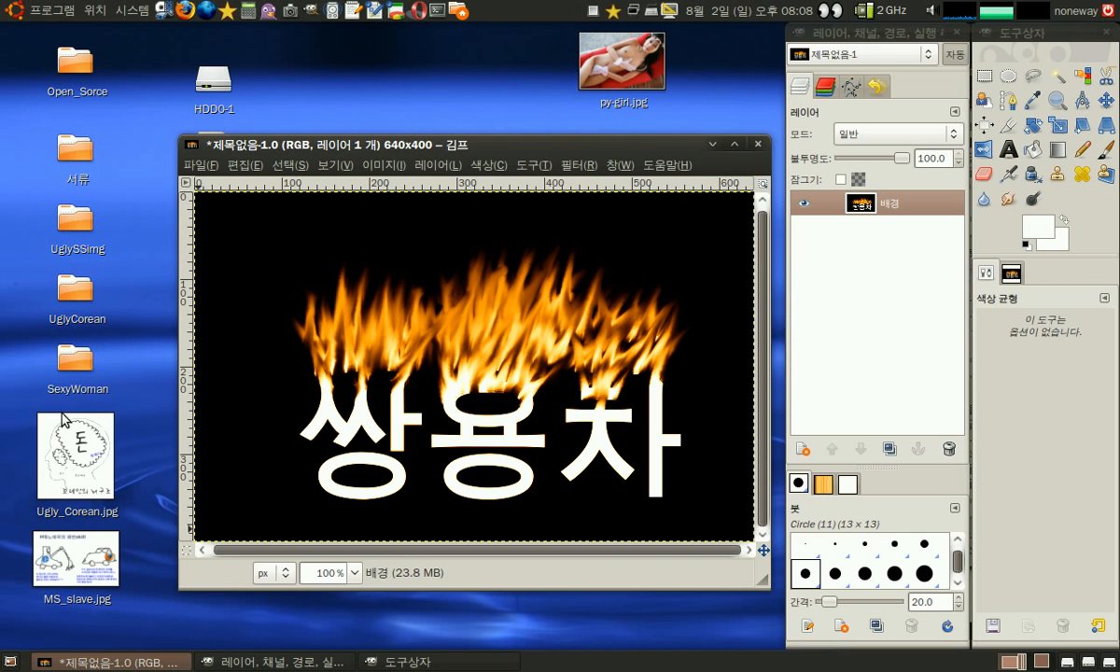
Open the desktop image Ugly_Corean.jpg as a separate image
drag(91, 463, 314, 434)
drag(51, 443, 1013, 125)
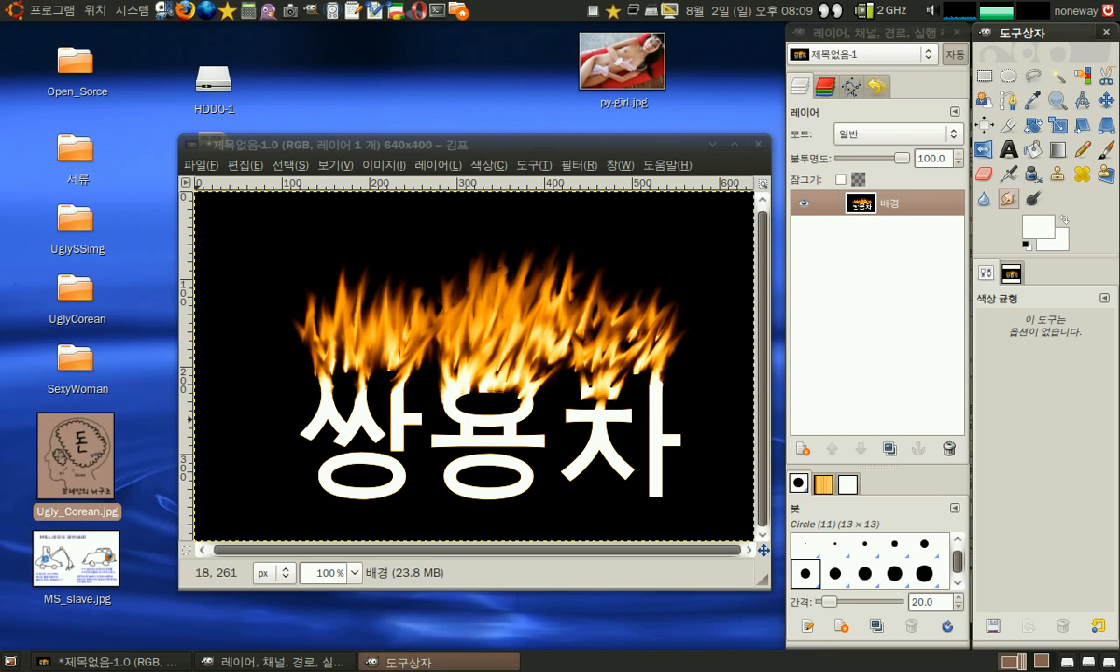
drag(75, 448, 1040, 112)
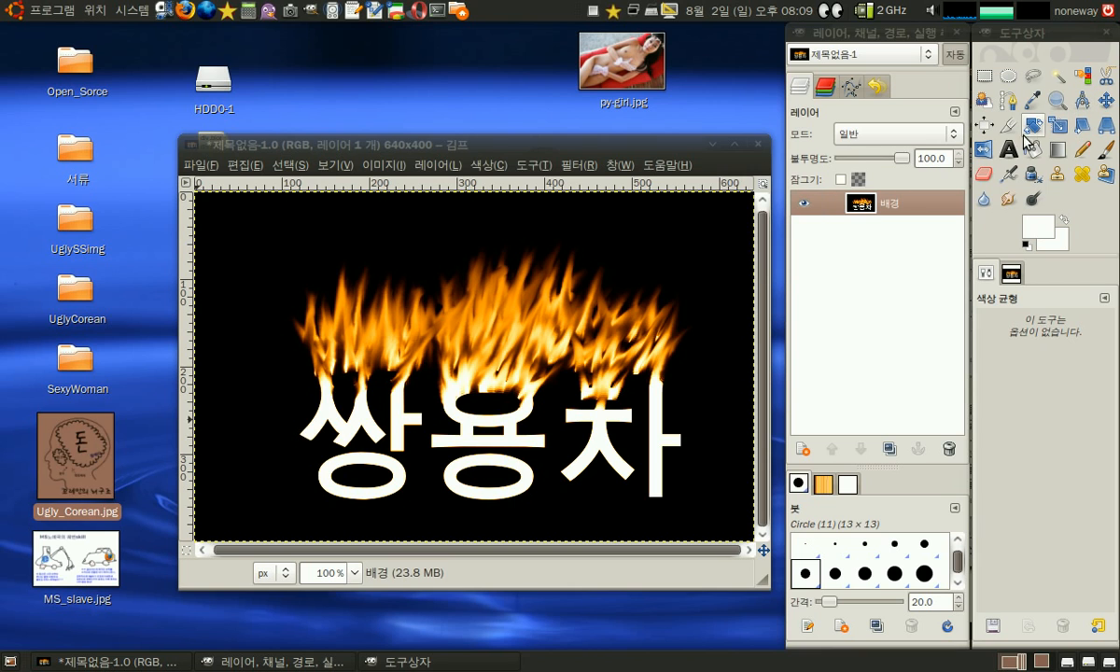